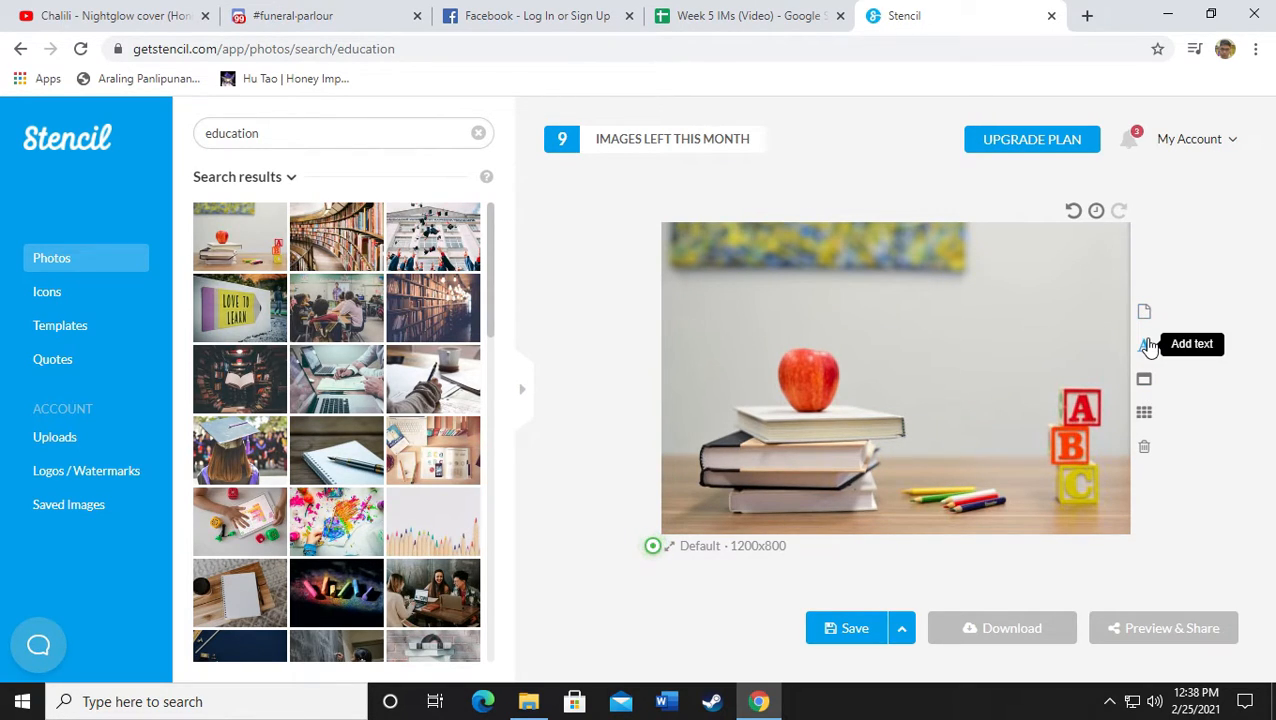
Add a text box reading 'Seasons in the Philippines' over the photo
{"action": "left_click", "coordinate": [1147, 346]}
{"action": "left_click", "coordinate": [918, 379]}
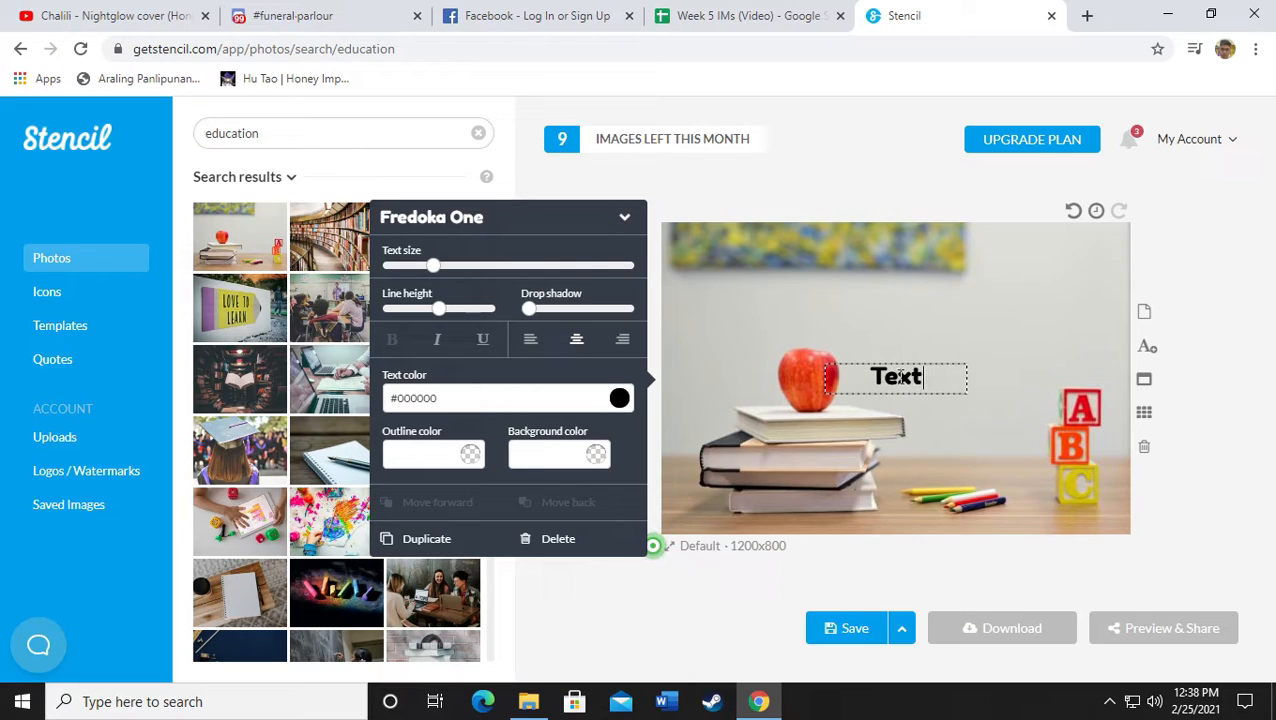
{"action": "double_click", "coordinate": [902, 376]}
{"action": "type", "text": "Seaso"}
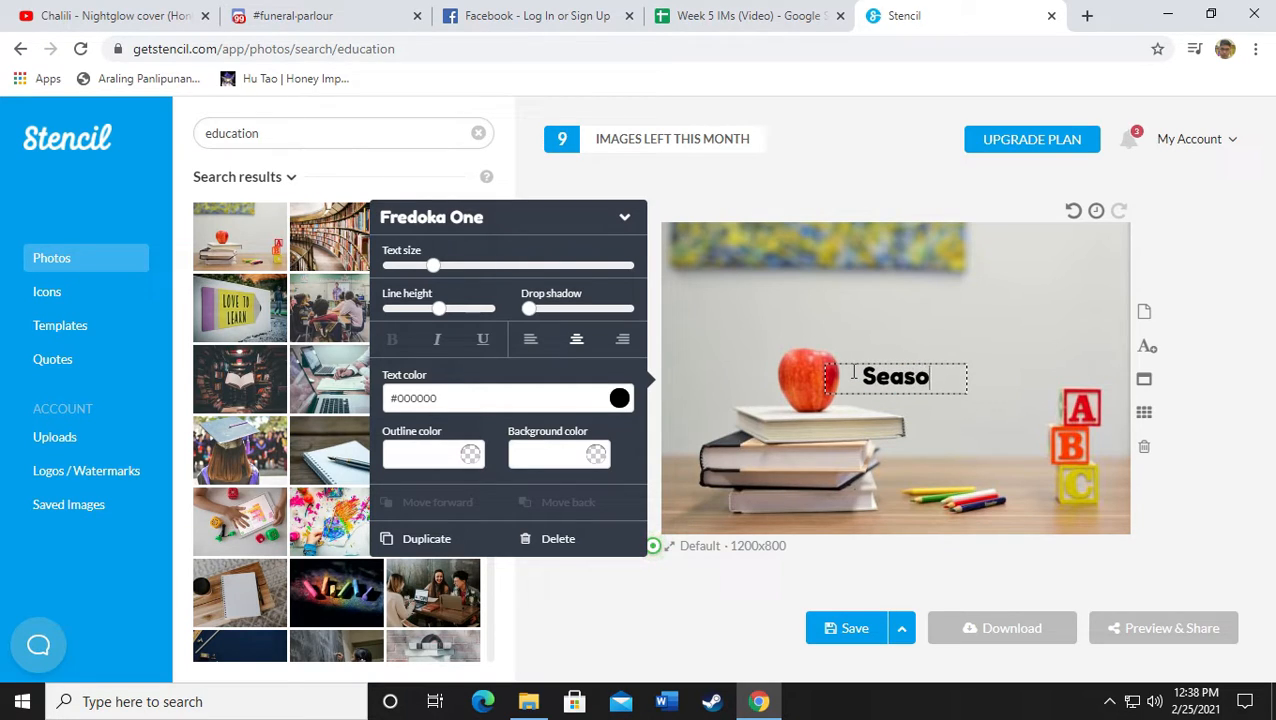
{"action": "type", "text": "ns in the P"}
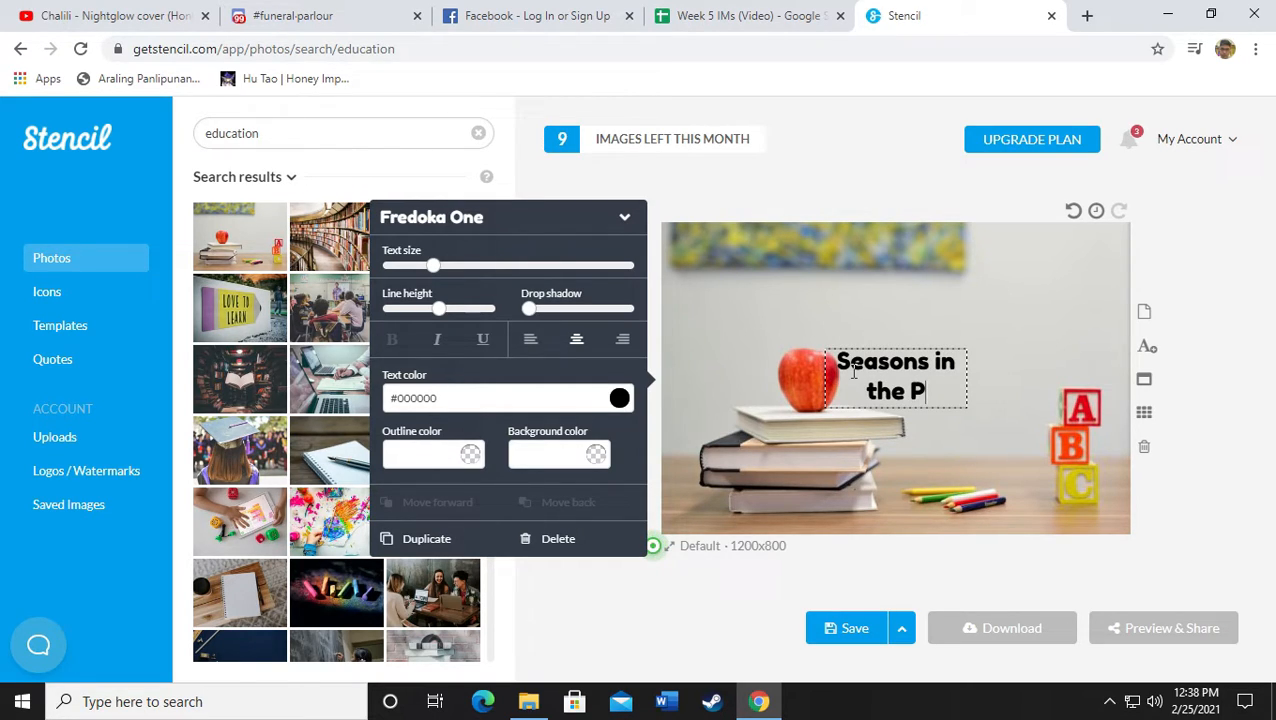
{"action": "type", "text": "hilippines"}
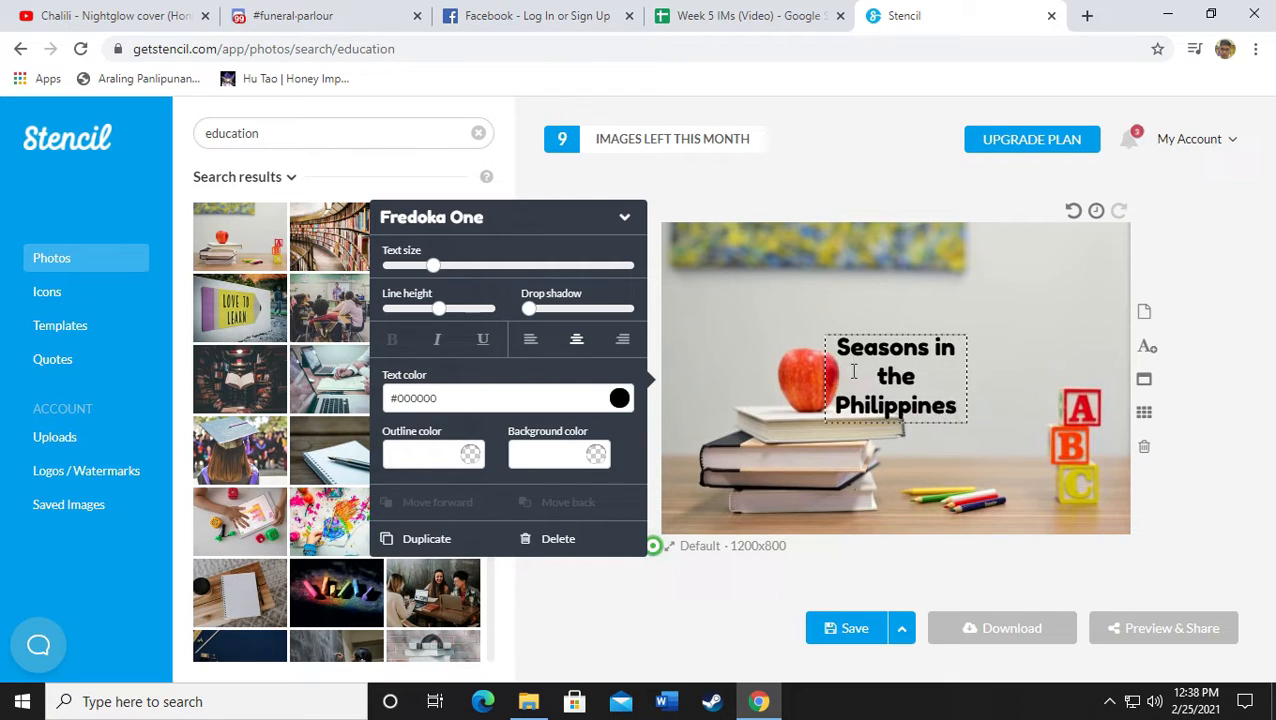
{"action": "left_click", "coordinate": [1245, 330]}
Shift the title slightly right and enlarge it to text size 81
{"action": "left_click", "coordinate": [922, 360]}
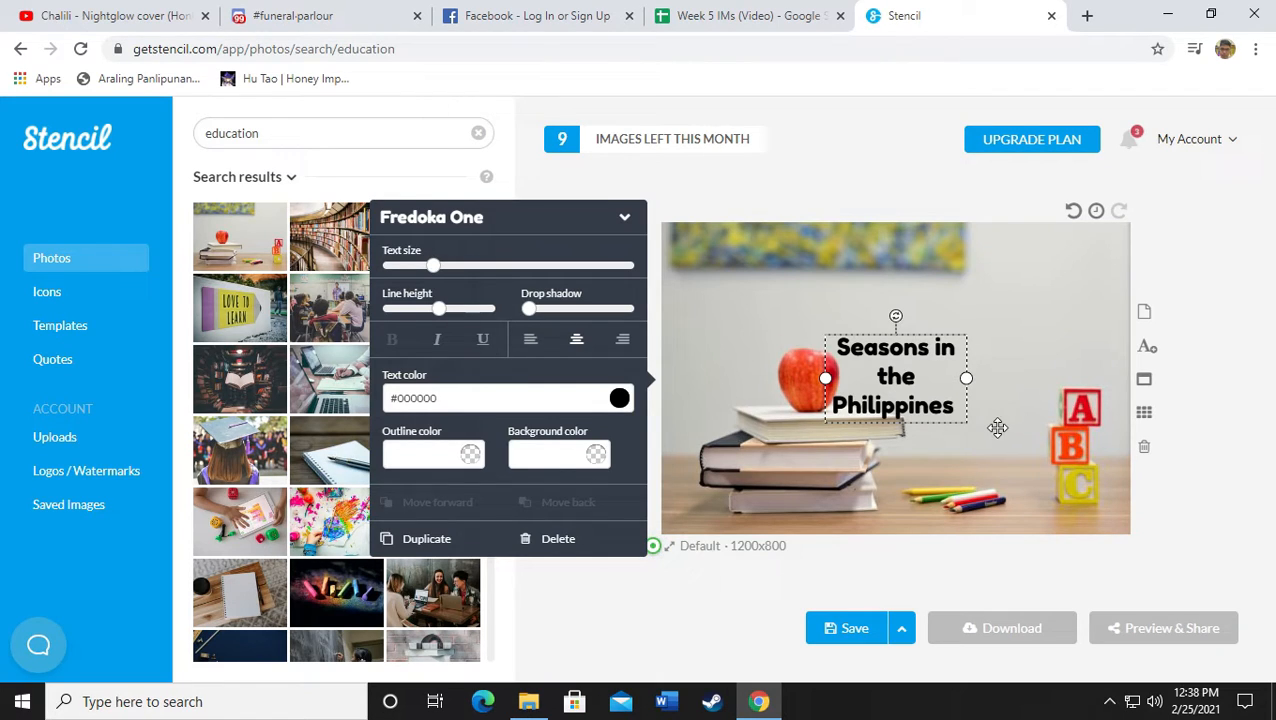
{"action": "left_click_drag", "start_coordinate": [963, 419], "coordinate": [972, 426]}
{"action": "left_click_drag", "start_coordinate": [433, 265], "coordinate": [470, 265]}
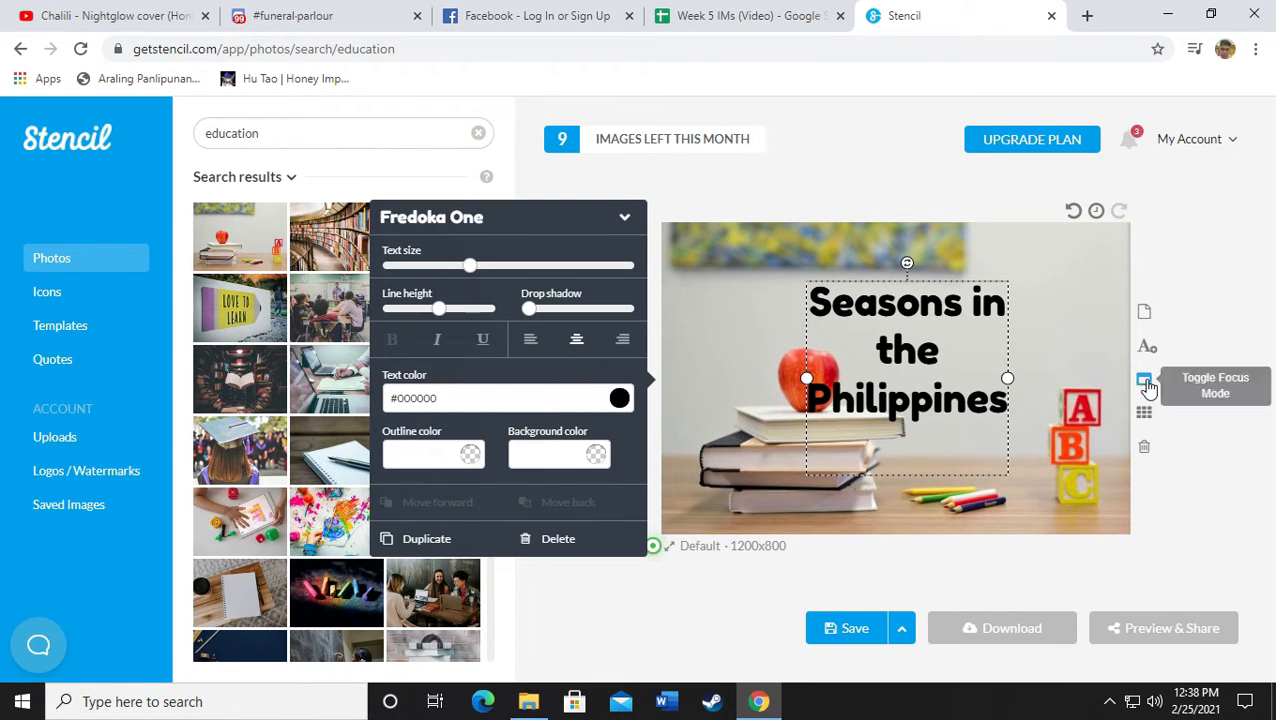
{"action": "left_click", "coordinate": [1210, 403]}
Search the photo library for 'rainy' and browse the results
{"action": "left_click", "coordinate": [296, 136]}
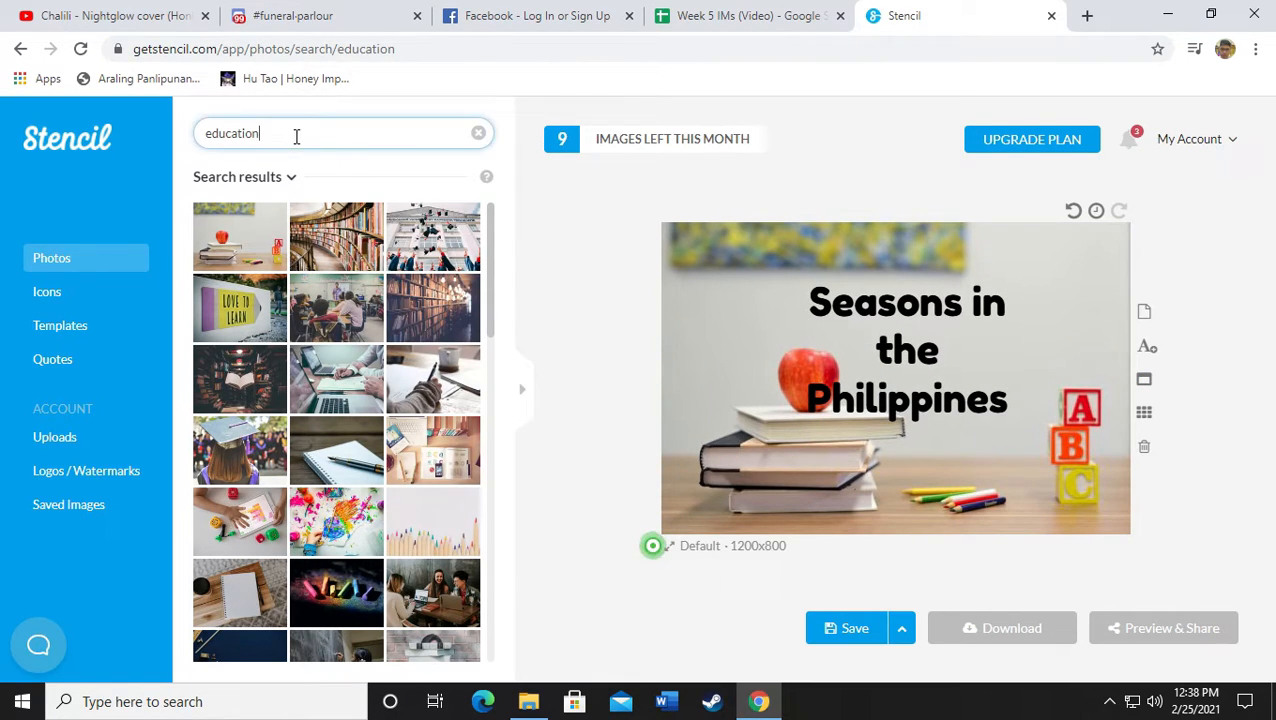
{"action": "double_click", "coordinate": [187, 138]}
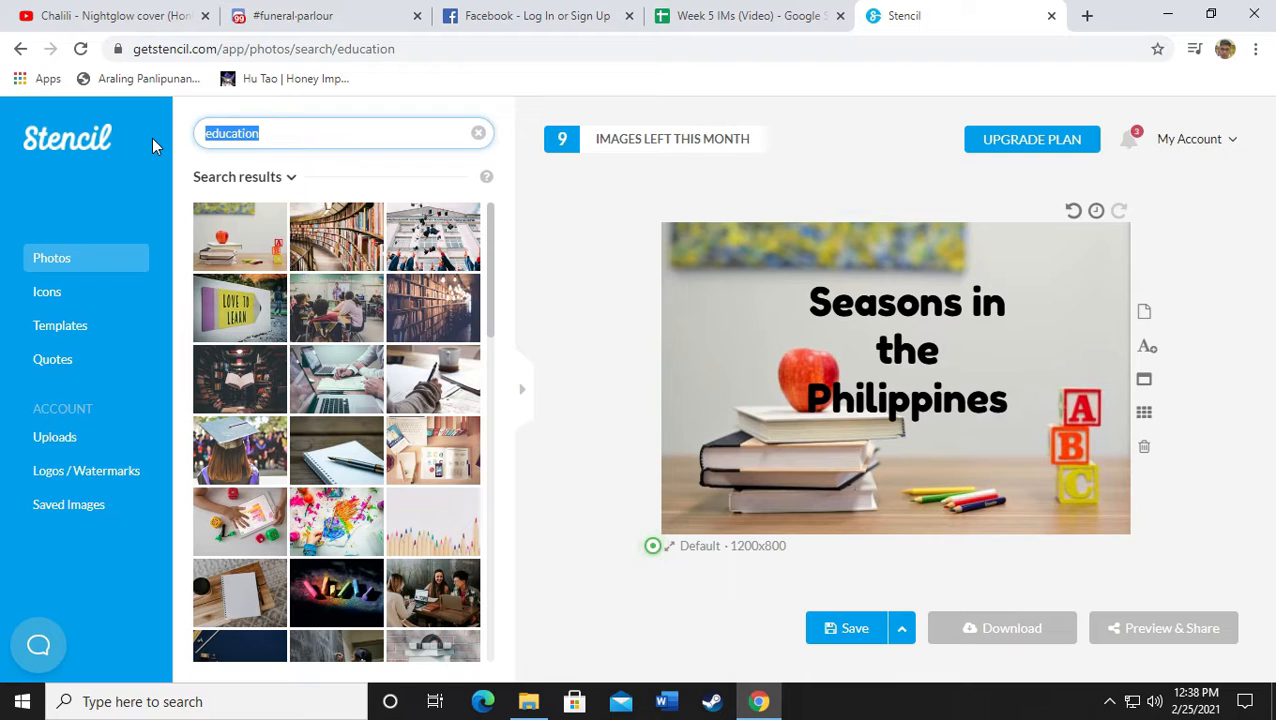
{"action": "type", "text": "rainy"}
{"action": "key", "text": "Return"}
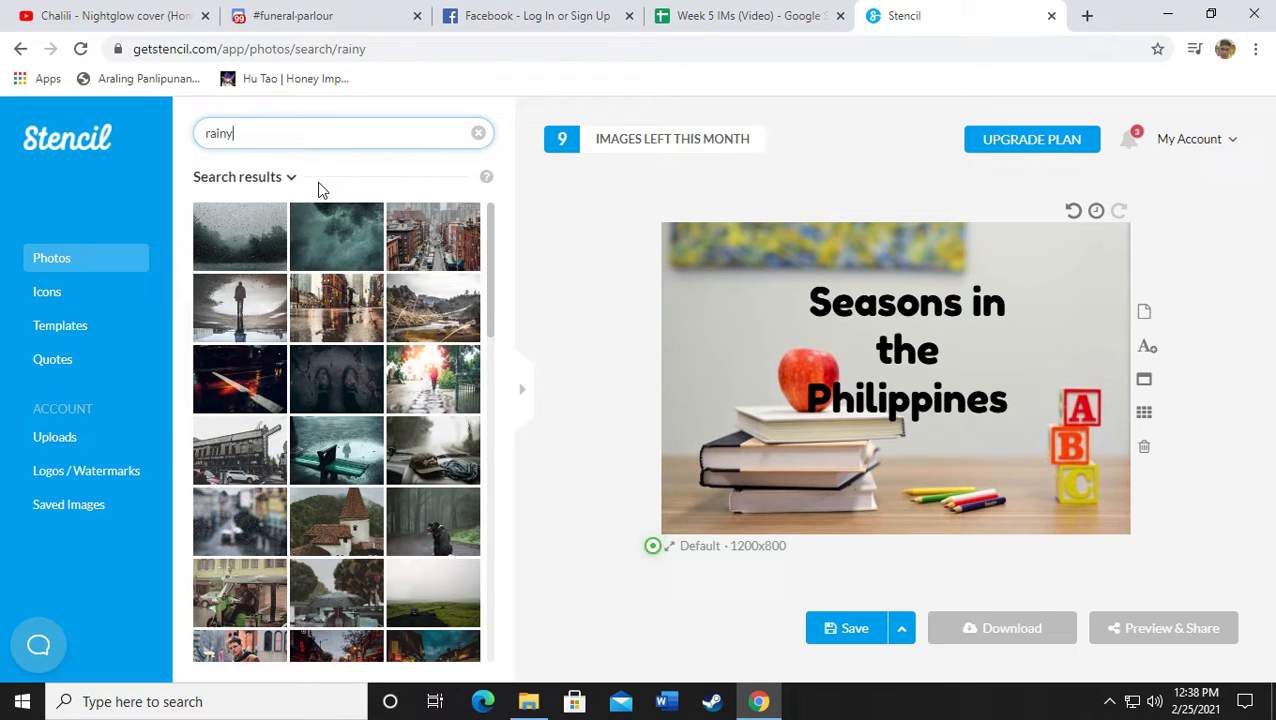
{"action": "scroll", "coordinate": [330, 300], "scroll_direction": "down", "scroll_amount": 5}
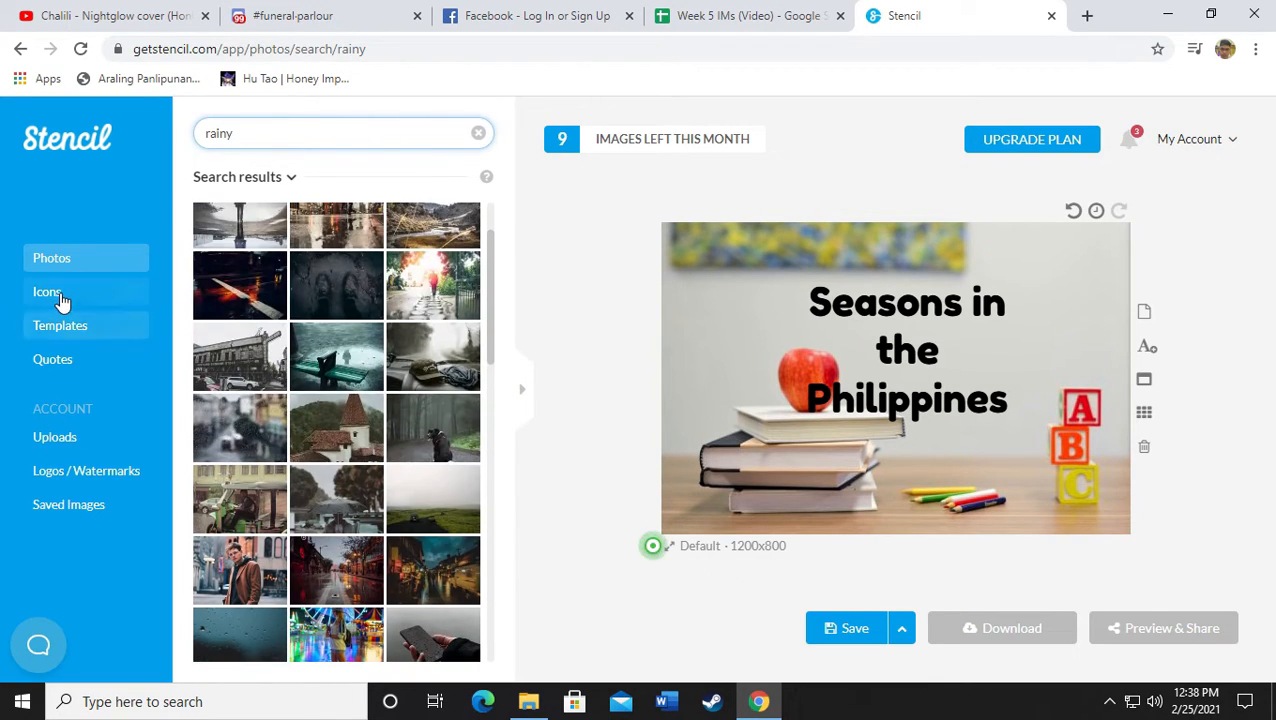
Add a blue rain-cloud icon from an icon search for 'ra' and place it top-left
{"action": "left_click", "coordinate": [50, 292]}
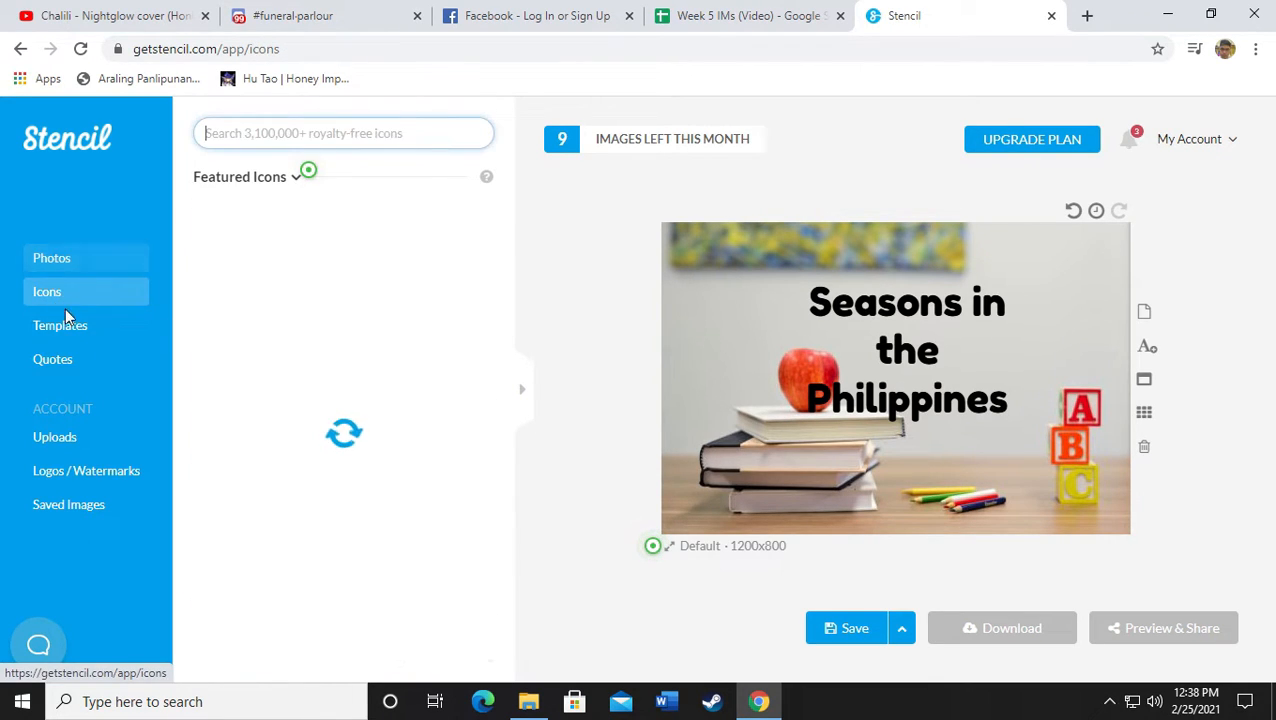
{"action": "left_click", "coordinate": [300, 142]}
{"action": "type", "text": "rain"}
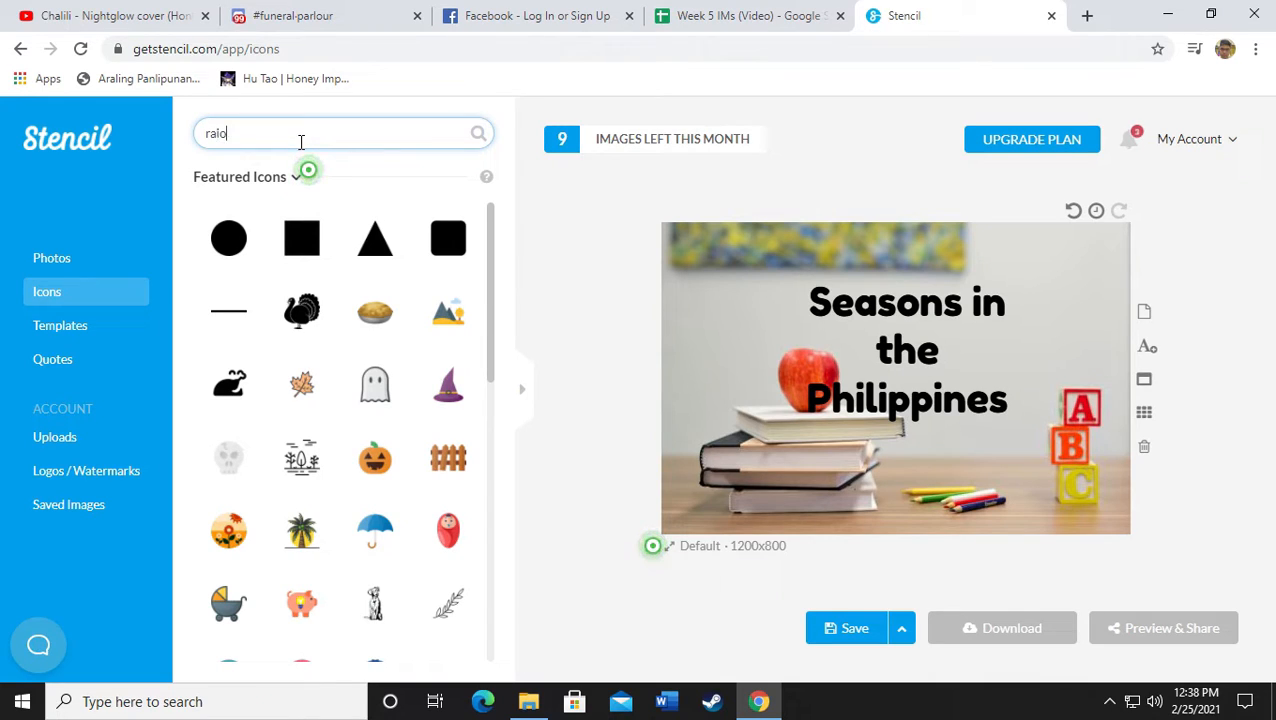
{"action": "key", "text": "Return"}
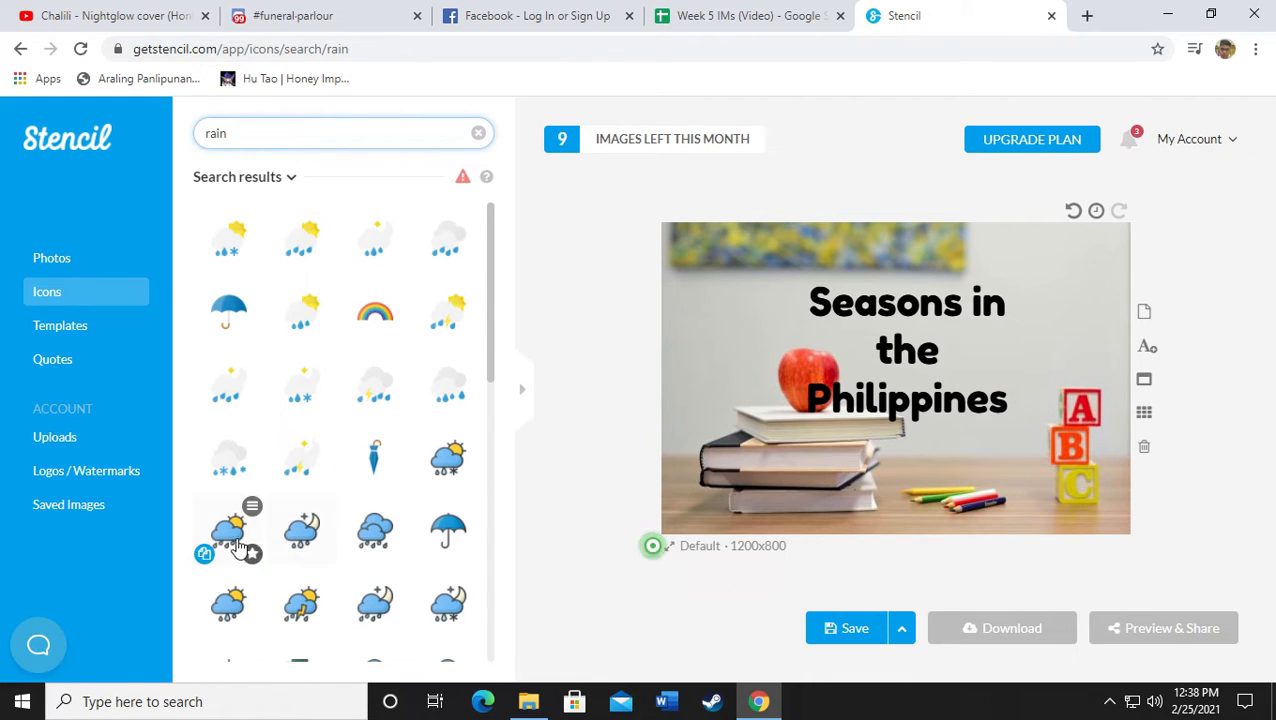
{"action": "left_click", "coordinate": [376, 518]}
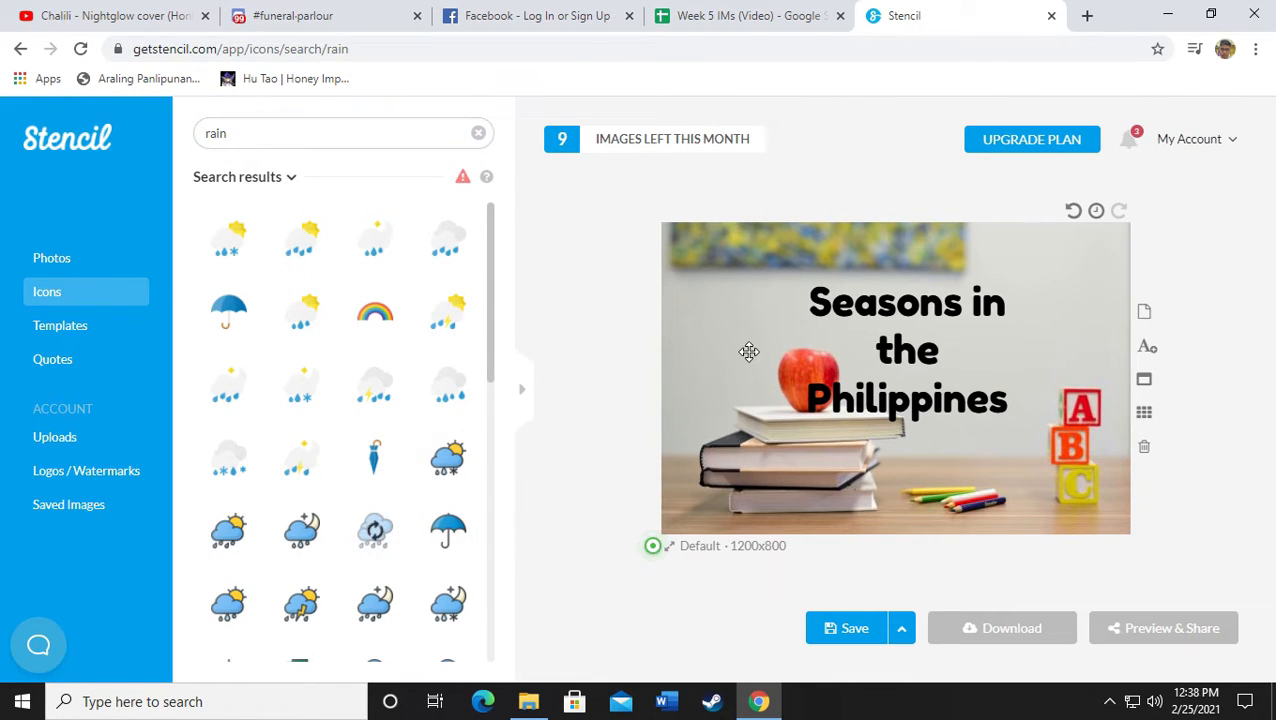
{"action": "left_click_drag", "start_coordinate": [902, 385], "coordinate": [758, 313]}
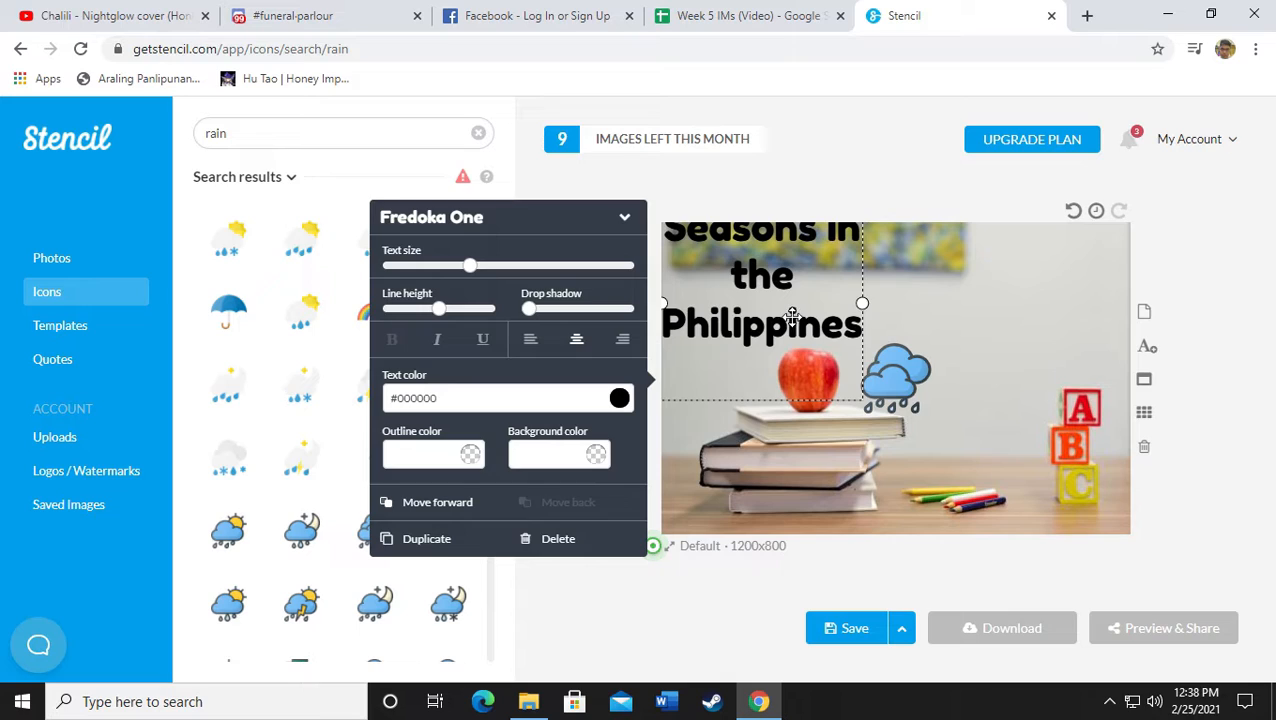
{"action": "key", "text": "ctrl+z"}
{"action": "key", "text": "ctrl+z"}
{"action": "left_click_drag", "start_coordinate": [895, 385], "coordinate": [787, 332]}
{"action": "left_click", "coordinate": [1203, 344]}
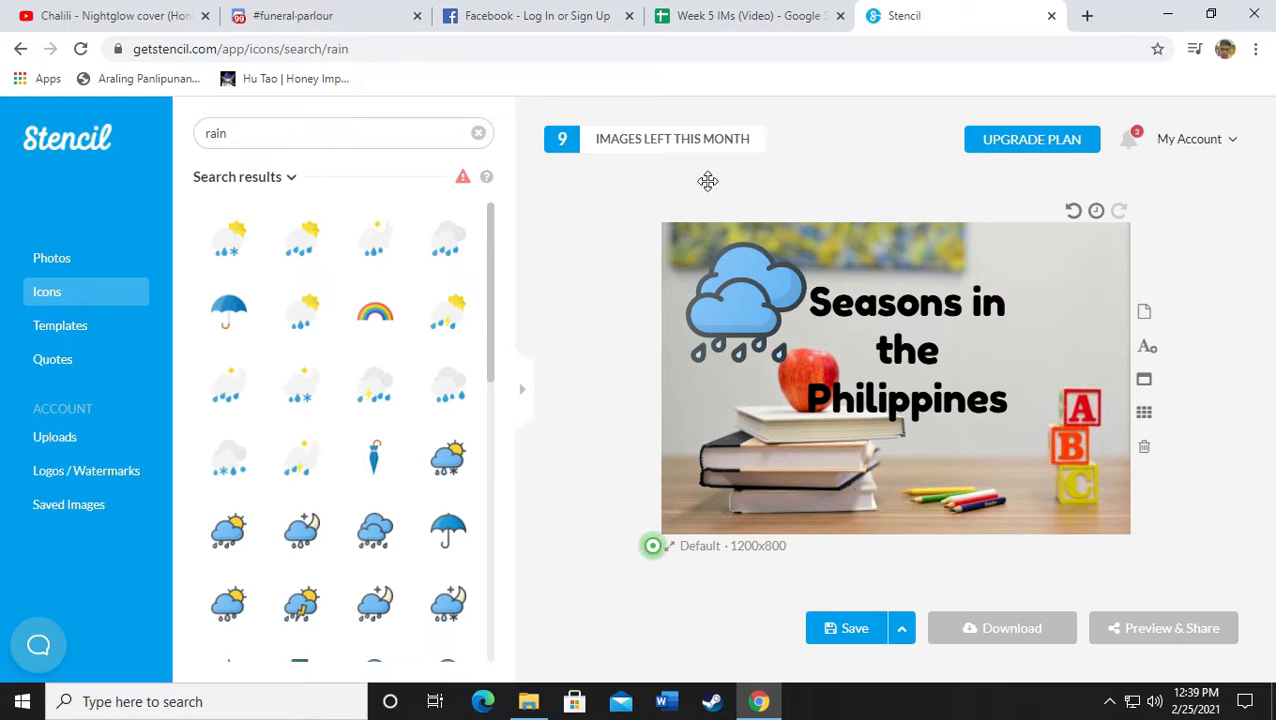
Add an orange sun icon from a 'Sunny' search, enlarged in the lower-right corner
{"action": "left_click", "coordinate": [262, 123]}
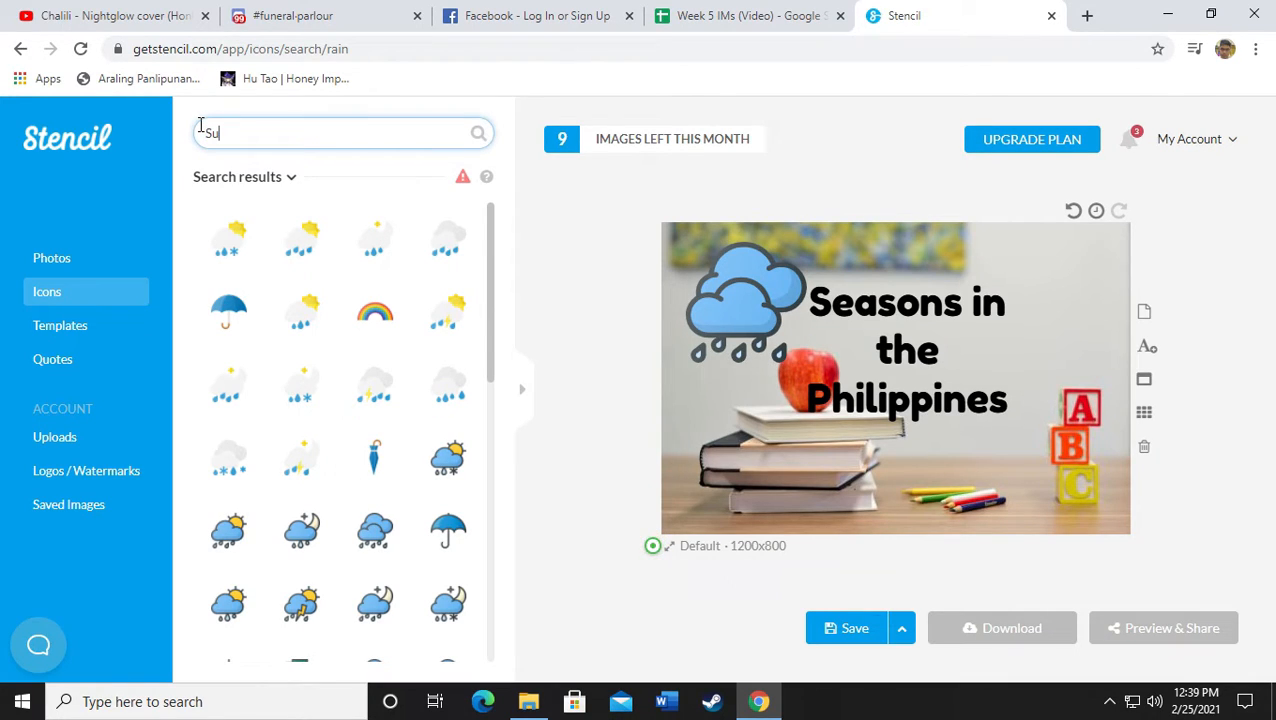
{"action": "key", "text": "Return"}
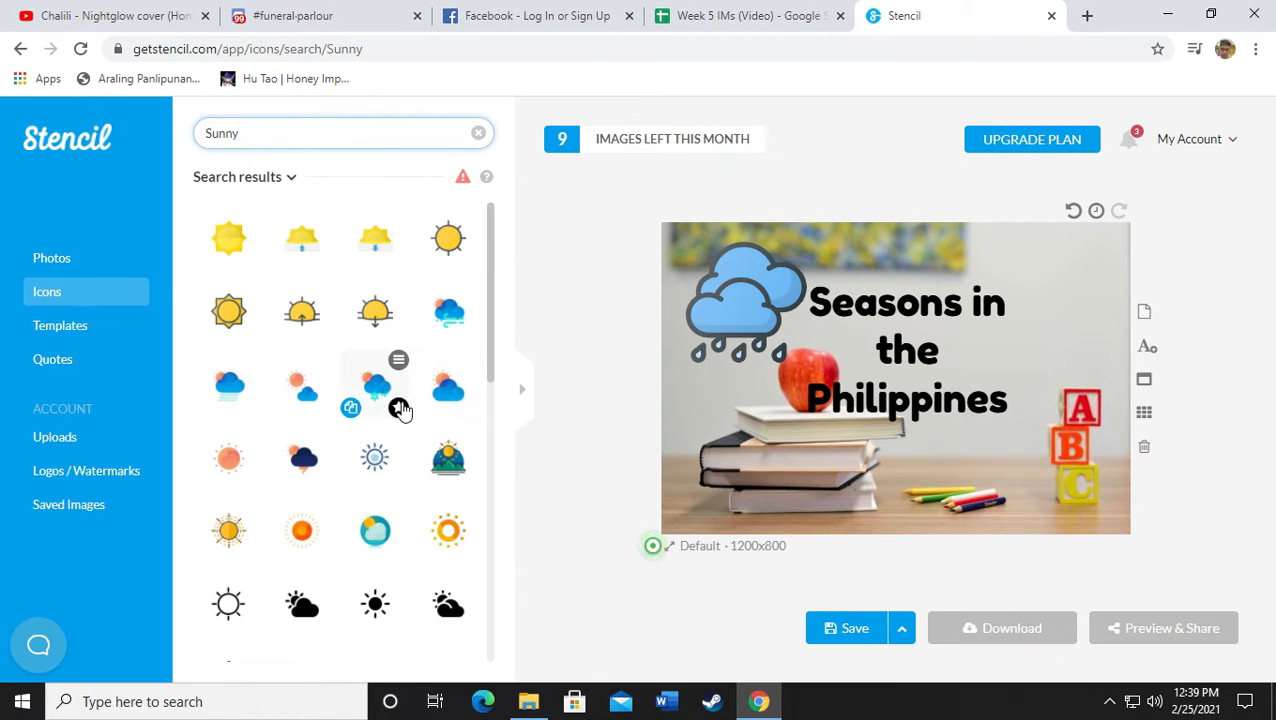
{"action": "left_click", "coordinate": [225, 457]}
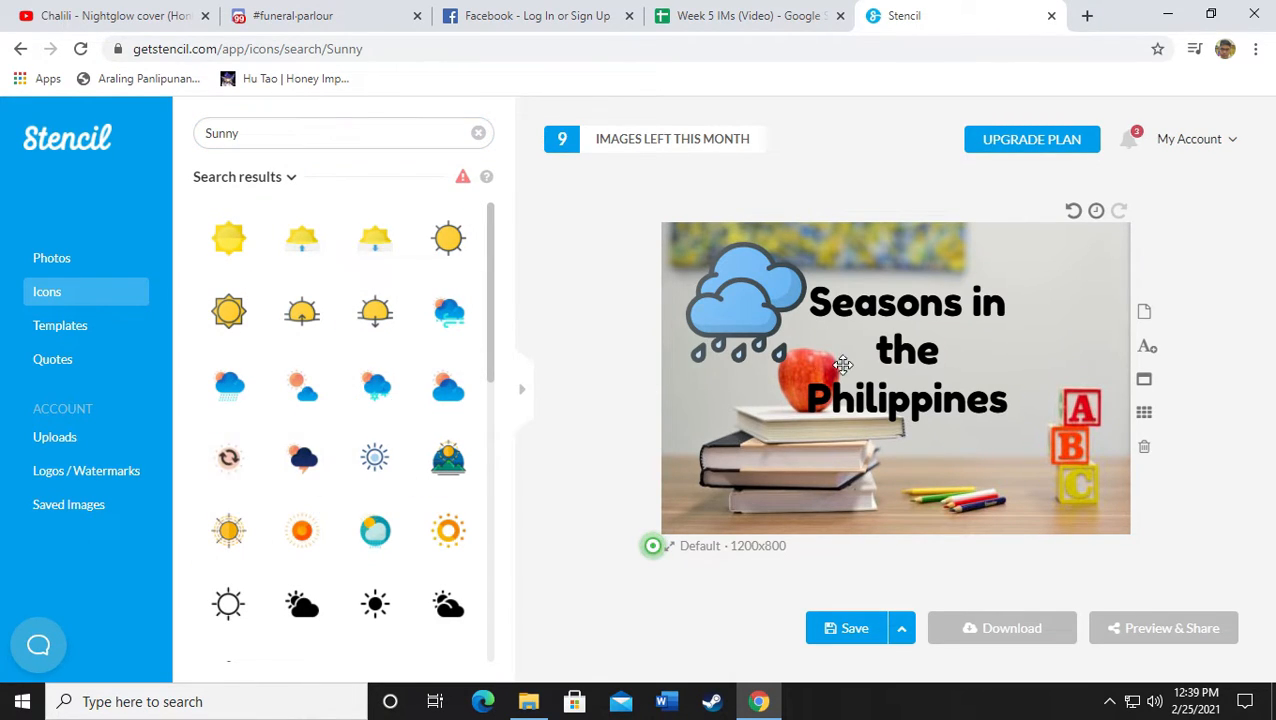
{"action": "left_click_drag", "start_coordinate": [945, 405], "coordinate": [1061, 513]}
{"action": "left_click_drag", "start_coordinate": [1006, 447], "coordinate": [1083, 455]}
Select and deselect the title text box, then select the 'Sunny' search query
{"action": "left_click", "coordinate": [897, 382]}
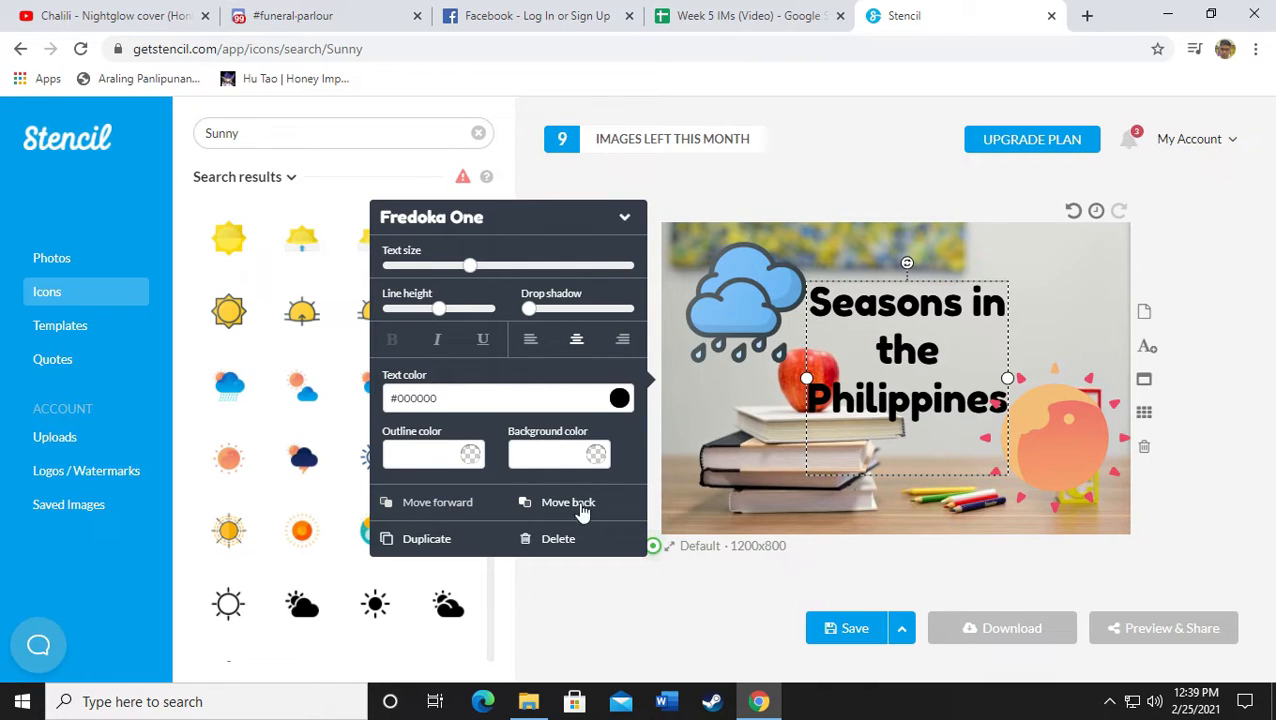
{"action": "left_click", "coordinate": [1218, 433]}
{"action": "left_click", "coordinate": [903, 377]}
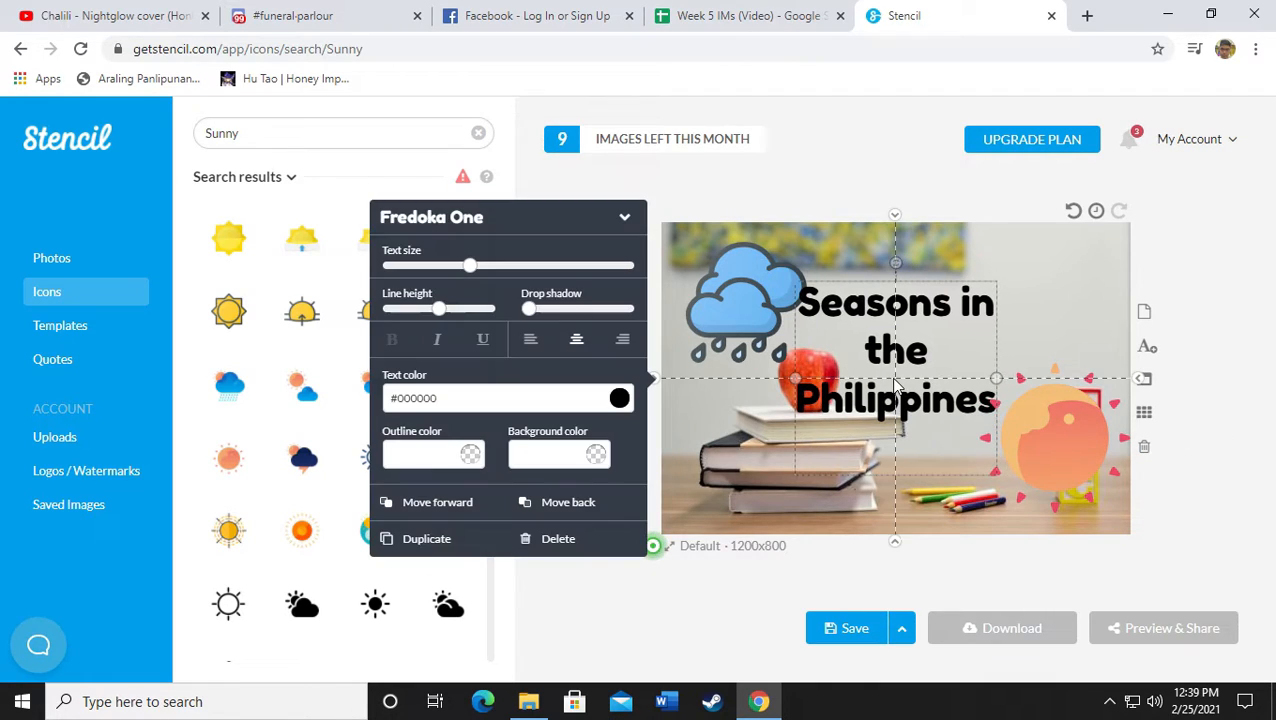
{"action": "left_click", "coordinate": [670, 213]}
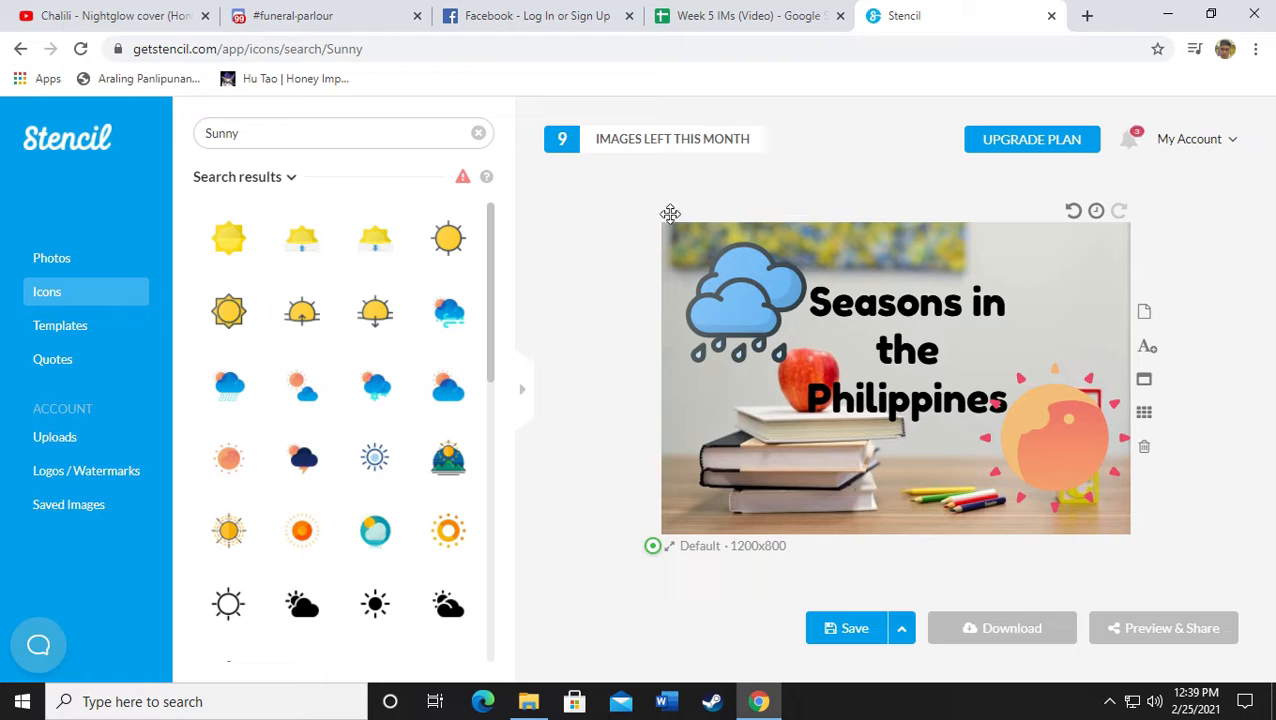
{"action": "left_click", "coordinate": [308, 140]}
Search the icons for 'people' and scroll through the results
{"action": "type", "text": "people"}
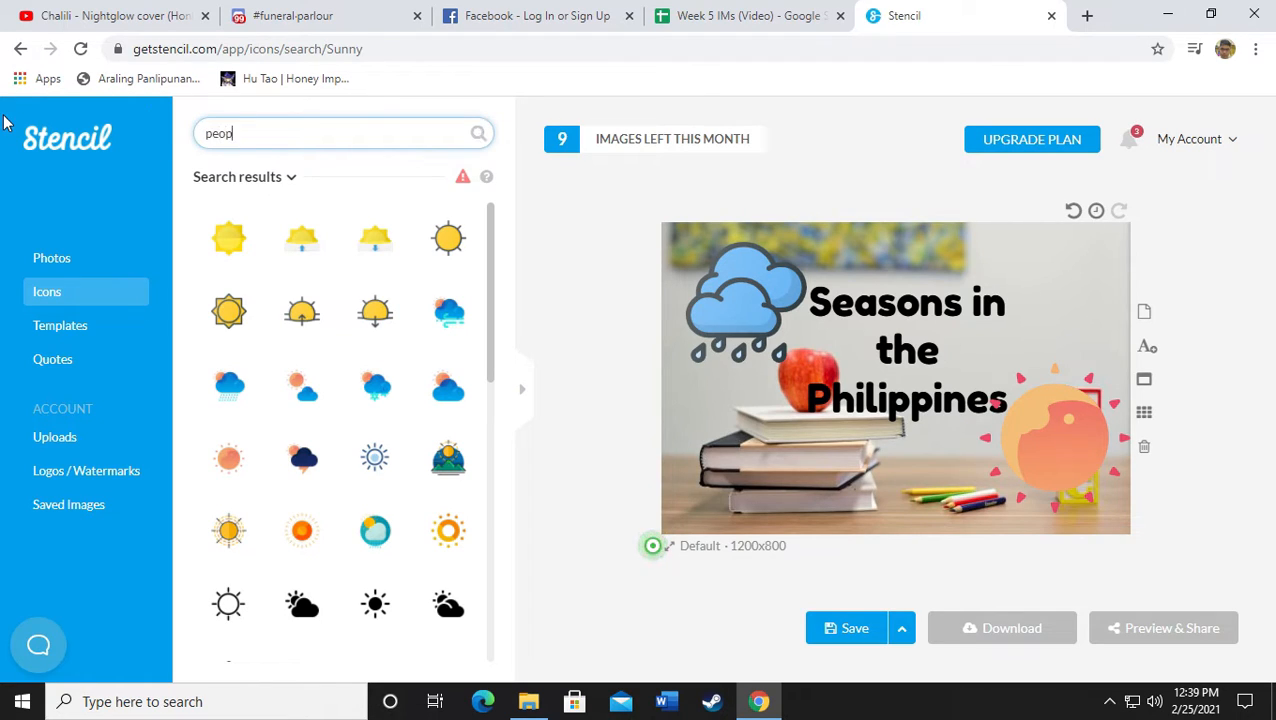
{"action": "key", "text": "Return"}
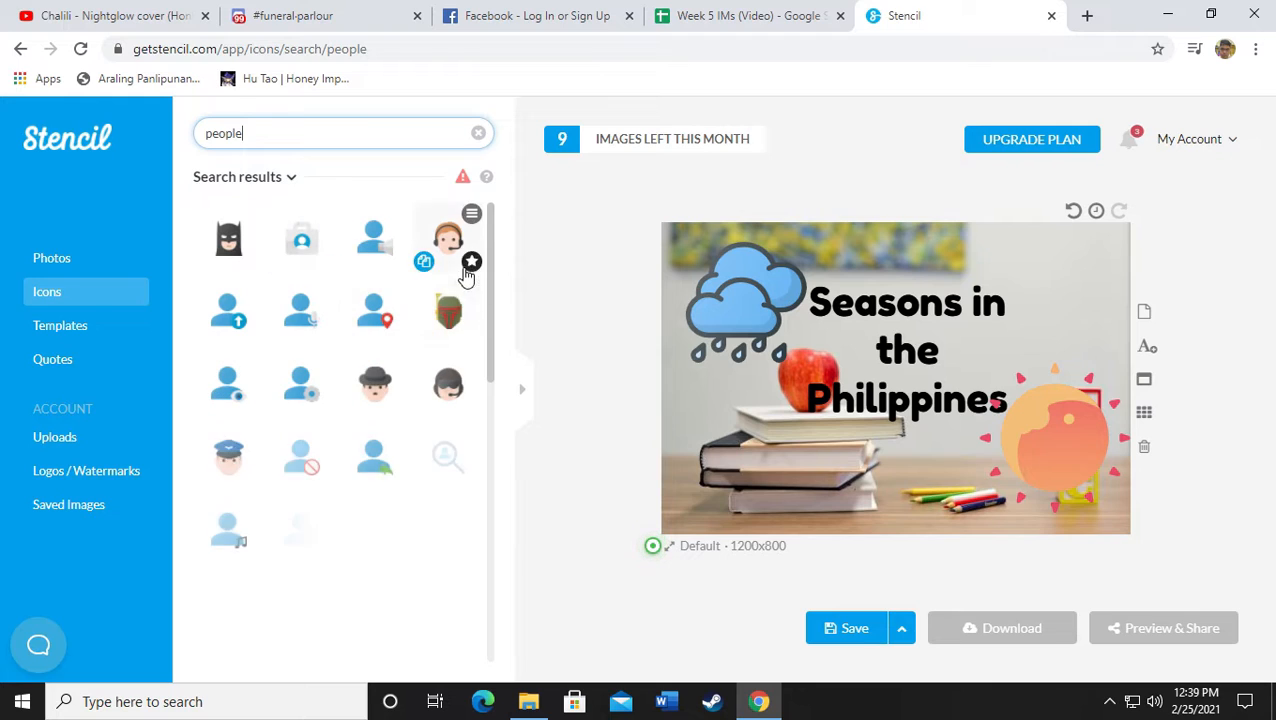
{"action": "scroll", "coordinate": [325, 470], "scroll_direction": "down", "scroll_amount": 2}
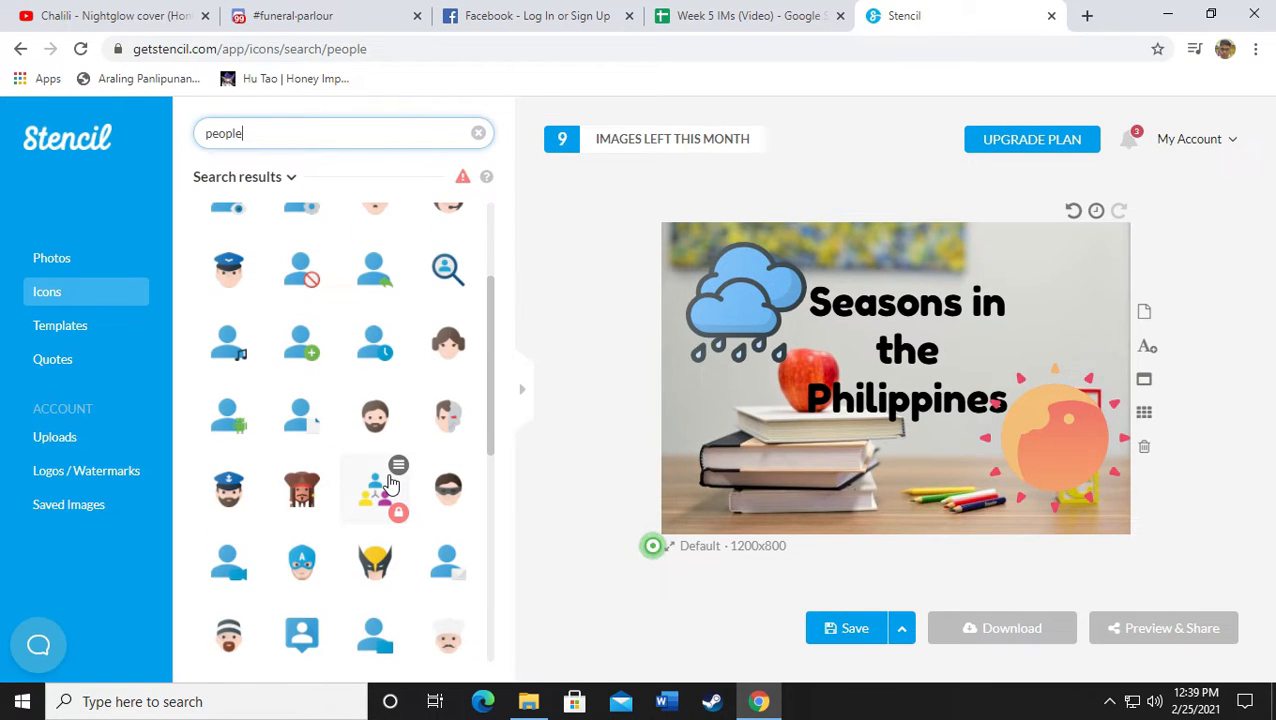
{"action": "scroll", "coordinate": [373, 462], "scroll_direction": "down", "scroll_amount": 1}
{"action": "scroll", "coordinate": [378, 535], "scroll_direction": "down", "scroll_amount": 1}
{"action": "scroll", "coordinate": [378, 535], "scroll_direction": "down", "scroll_amount": 5}
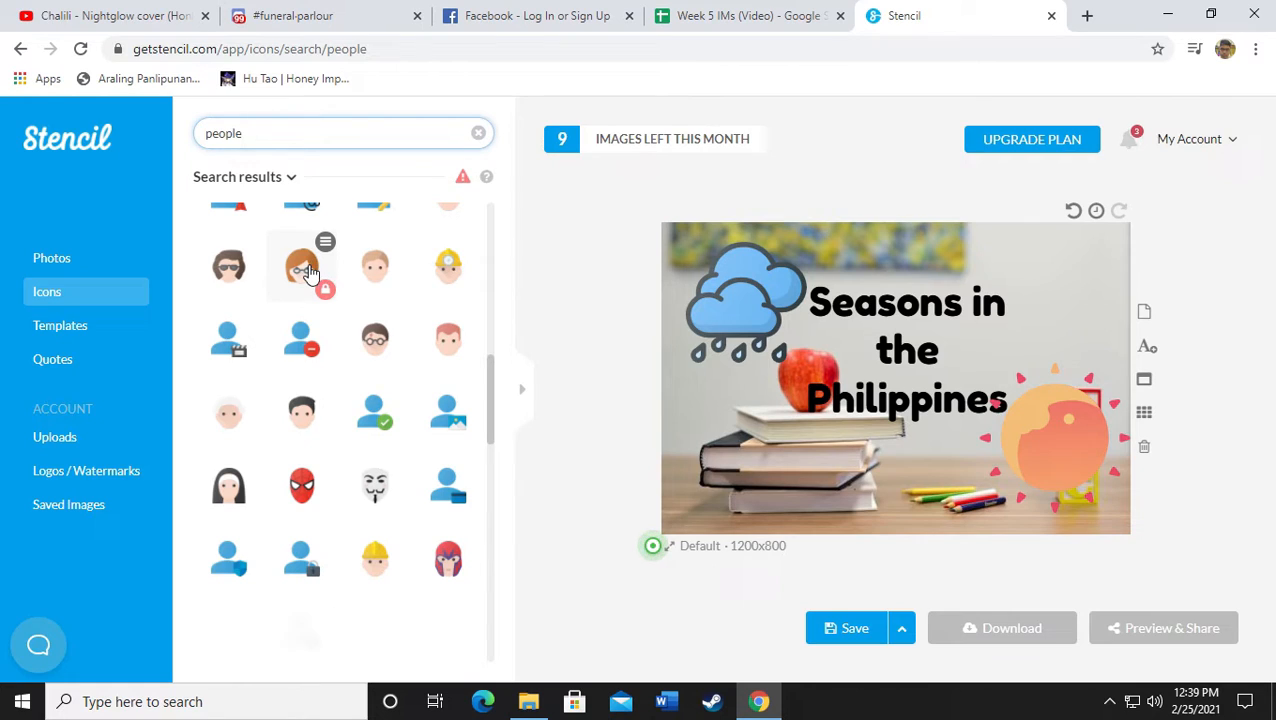
{"action": "scroll", "coordinate": [330, 342], "scroll_direction": "down", "scroll_amount": 3}
{"action": "scroll", "coordinate": [392, 480], "scroll_direction": "down", "scroll_amount": 2}
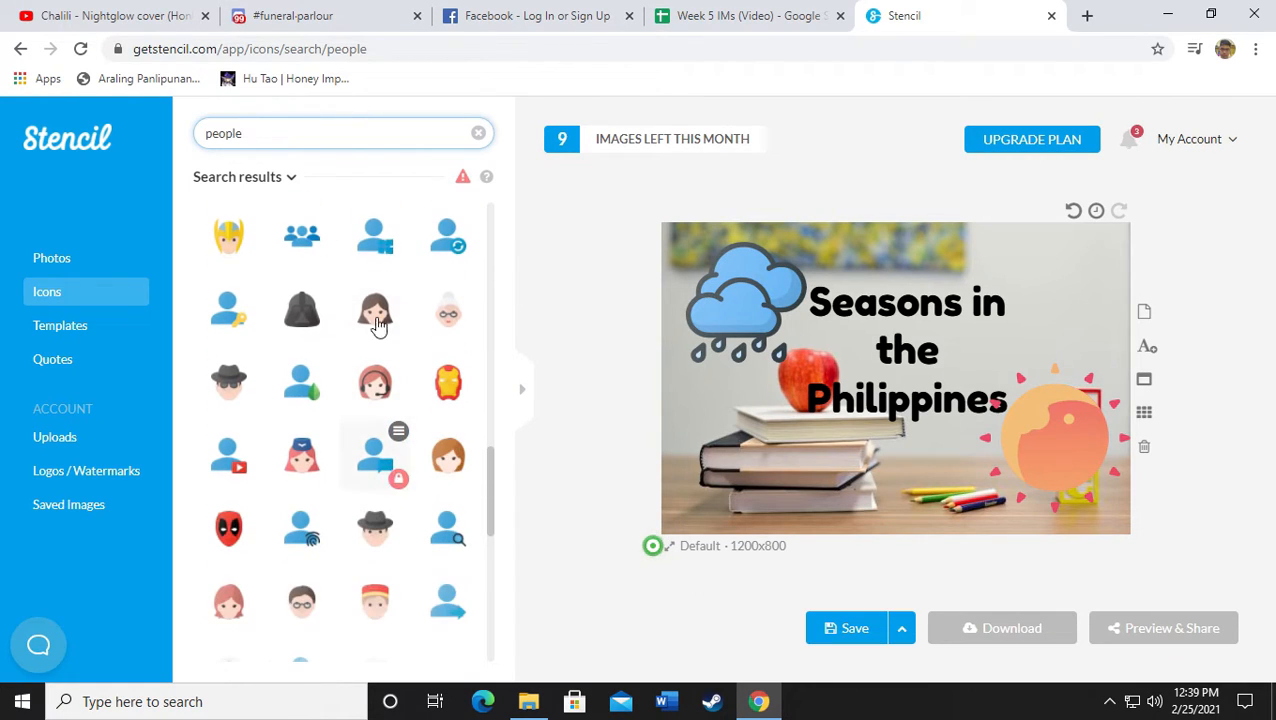
Upload the sombrero PNG from the Downloads folder into Uploads
{"action": "left_click", "coordinate": [52, 440]}
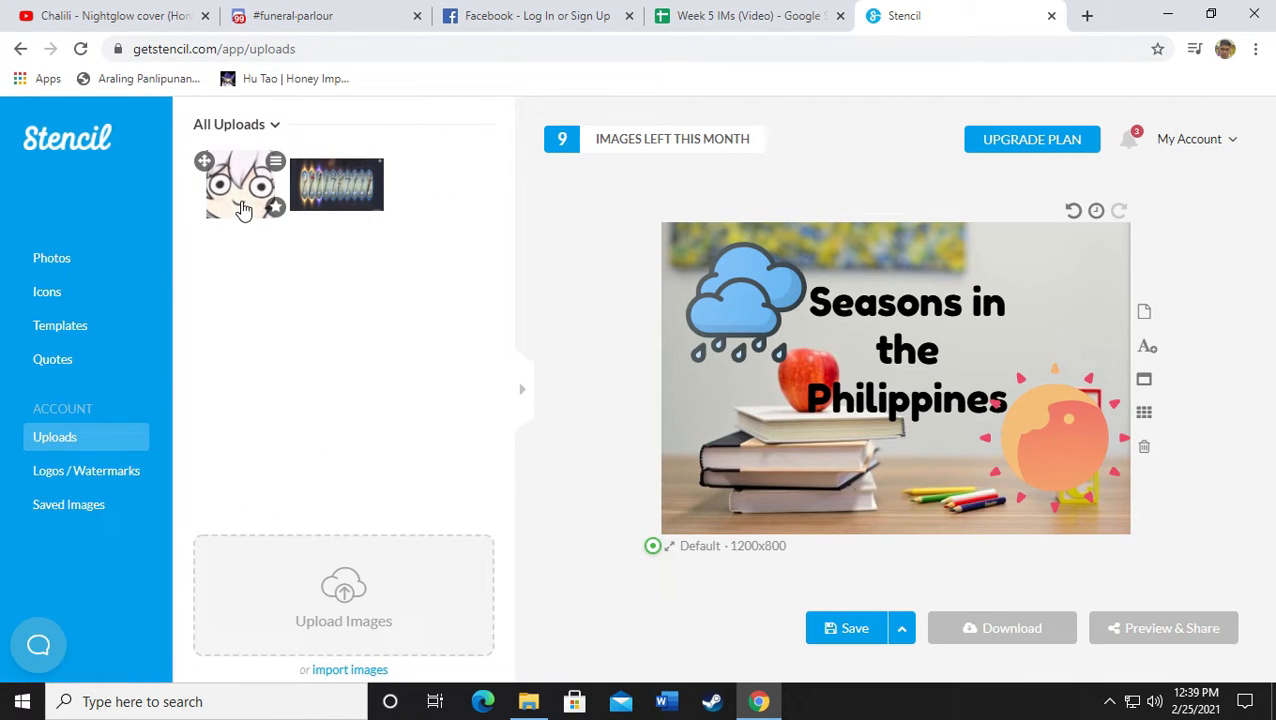
{"action": "left_click", "coordinate": [345, 624]}
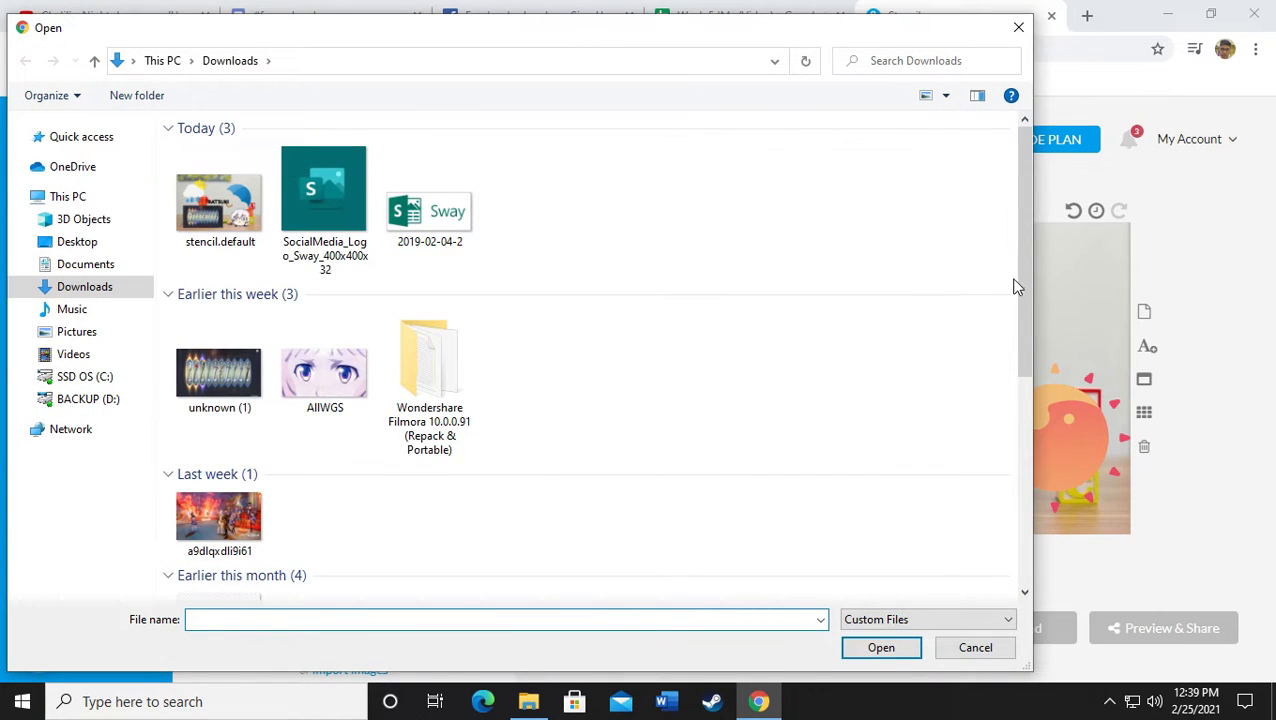
{"action": "left_click_drag", "start_coordinate": [1022, 284], "coordinate": [1020, 436]}
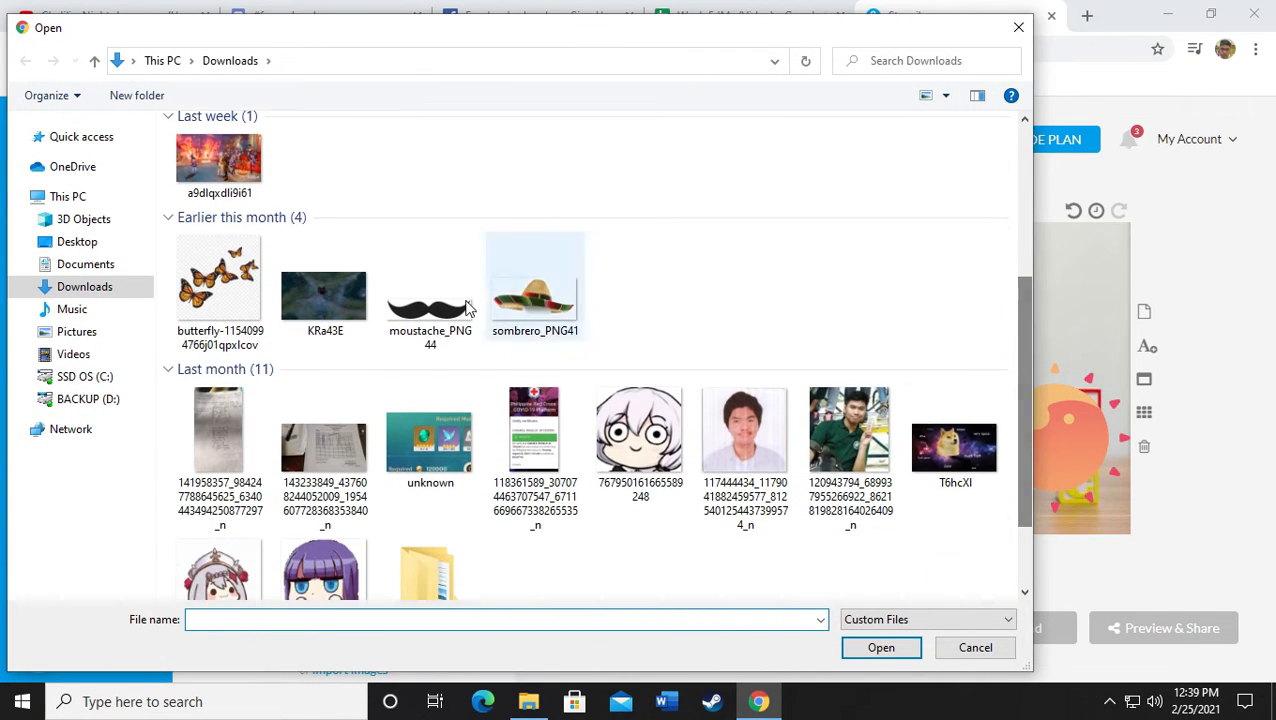
{"action": "double_click", "coordinate": [519, 314]}
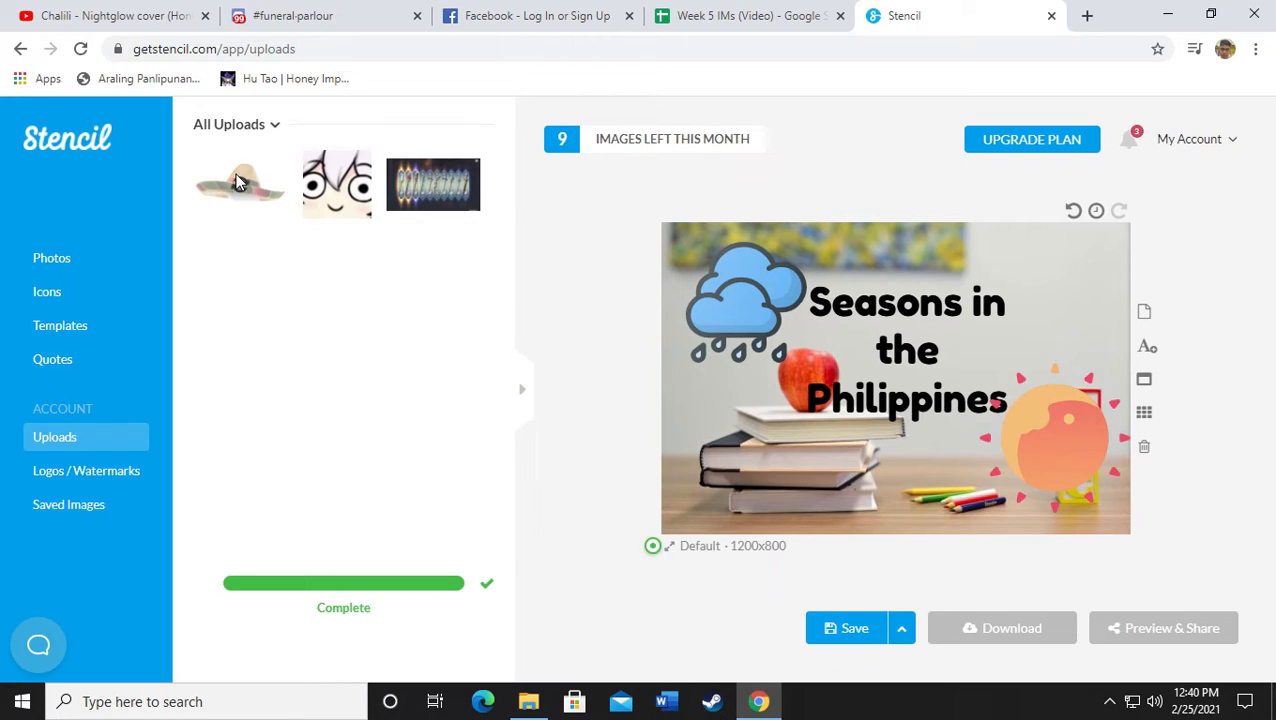
Add the sombrero image and tilt it onto the apple
{"action": "left_click", "coordinate": [238, 182]}
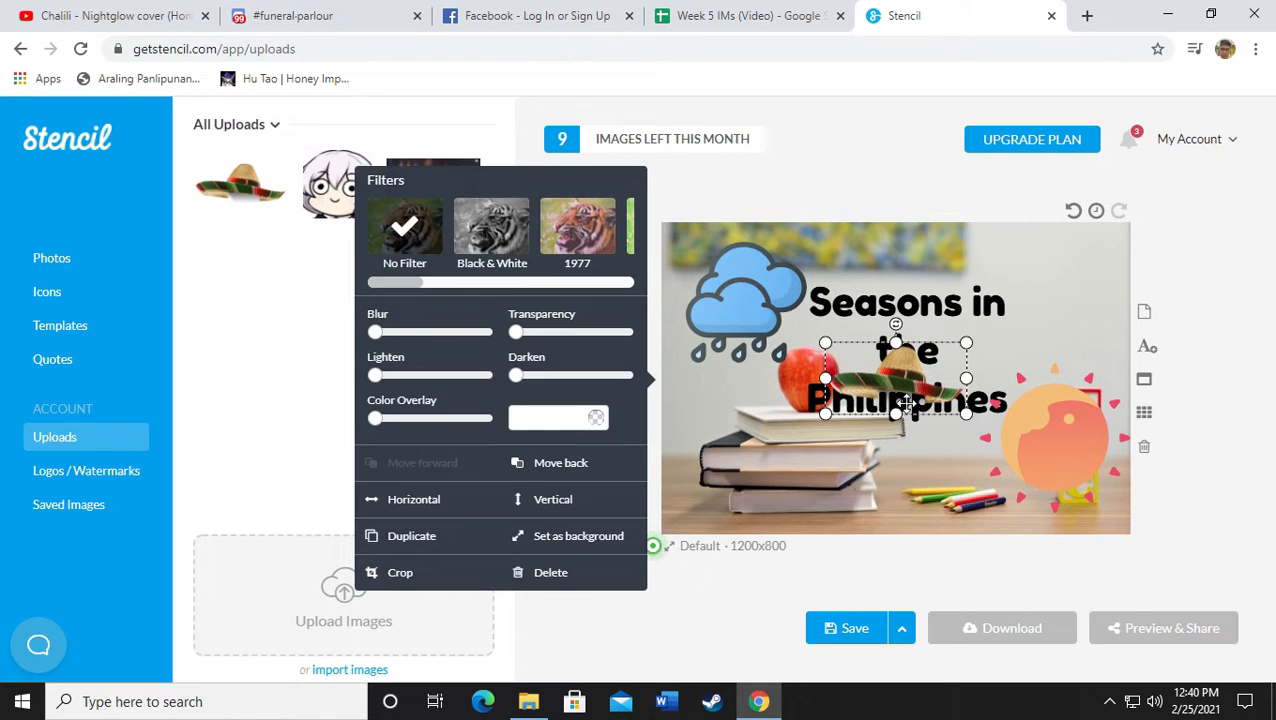
{"action": "left_click", "coordinate": [1213, 408]}
{"action": "left_click_drag", "start_coordinate": [915, 378], "coordinate": [800, 450]}
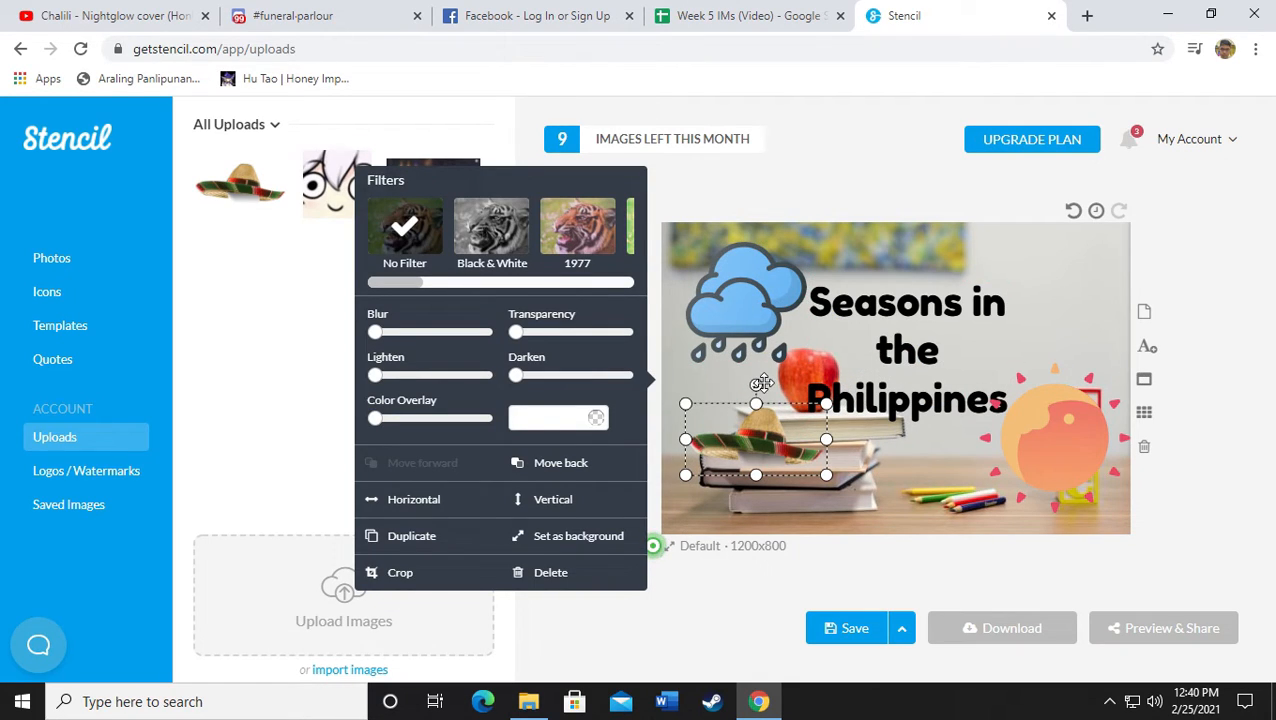
{"action": "left_click_drag", "start_coordinate": [757, 384], "coordinate": [803, 368]}
{"action": "left_click", "coordinate": [325, 229]}
Add the cartoon image bottom-left and set the sombrero on it, moved forward
{"action": "left_click", "coordinate": [350, 195]}
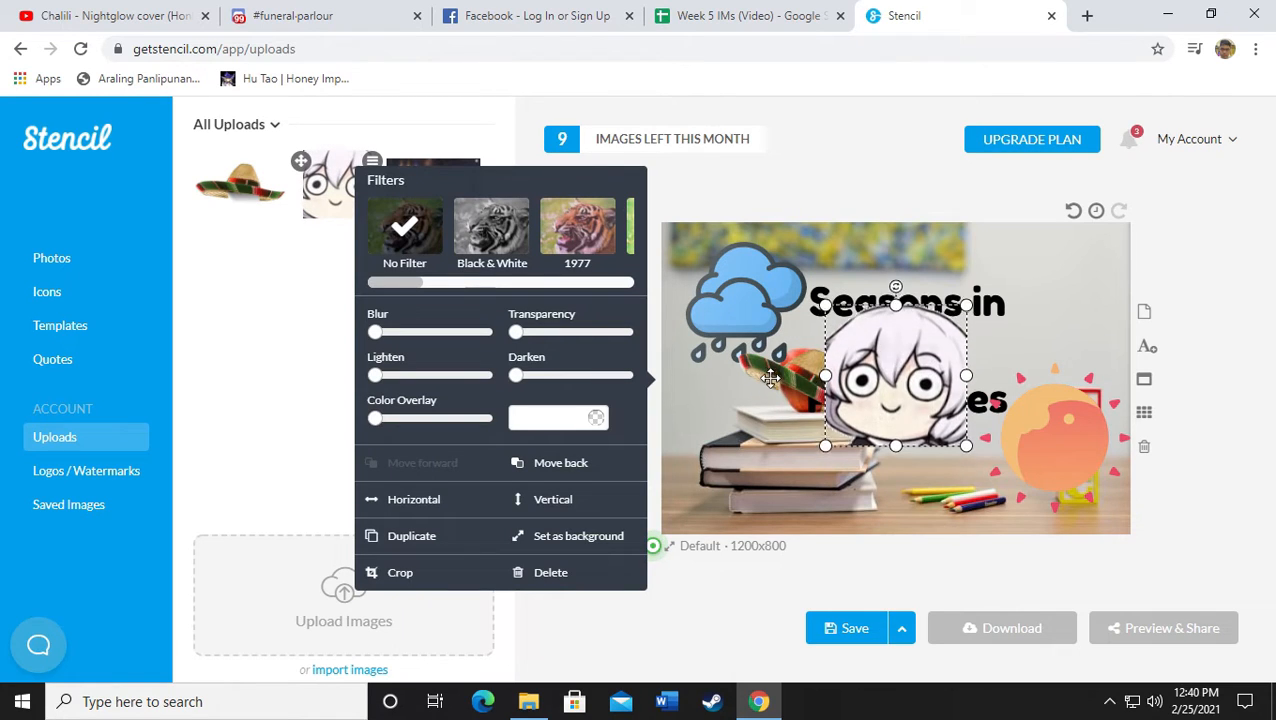
{"action": "left_click_drag", "start_coordinate": [925, 325], "coordinate": [724, 484]}
{"action": "left_click_drag", "start_coordinate": [820, 403], "coordinate": [710, 496]}
{"action": "mouse_move", "coordinate": [725, 453]}
{"action": "left_mouse_down"}
{"action": "mouse_move", "coordinate": [739, 436]}
{"action": "mouse_move", "coordinate": [748, 480]}
{"action": "mouse_move", "coordinate": [743, 461]}
{"action": "left_mouse_up"}
{"action": "left_click", "coordinate": [405, 464]}
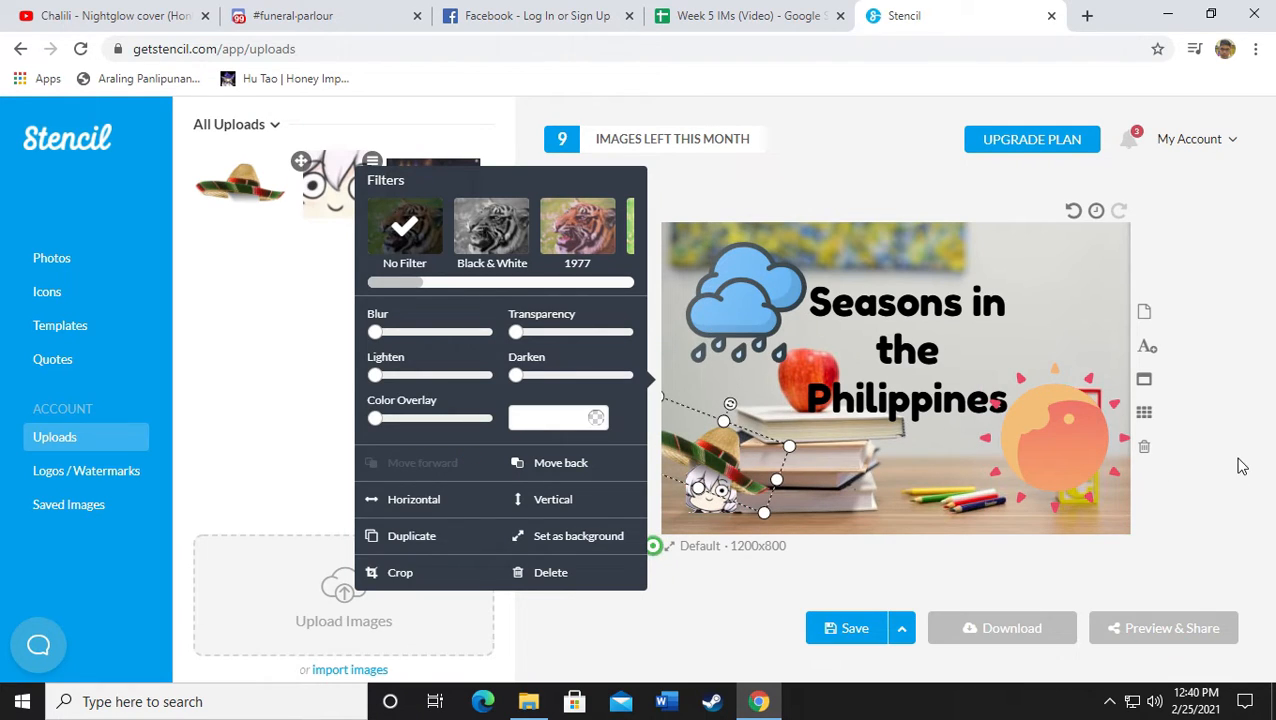
{"action": "left_click", "coordinate": [1246, 462]}
{"action": "left_click", "coordinate": [720, 457]}
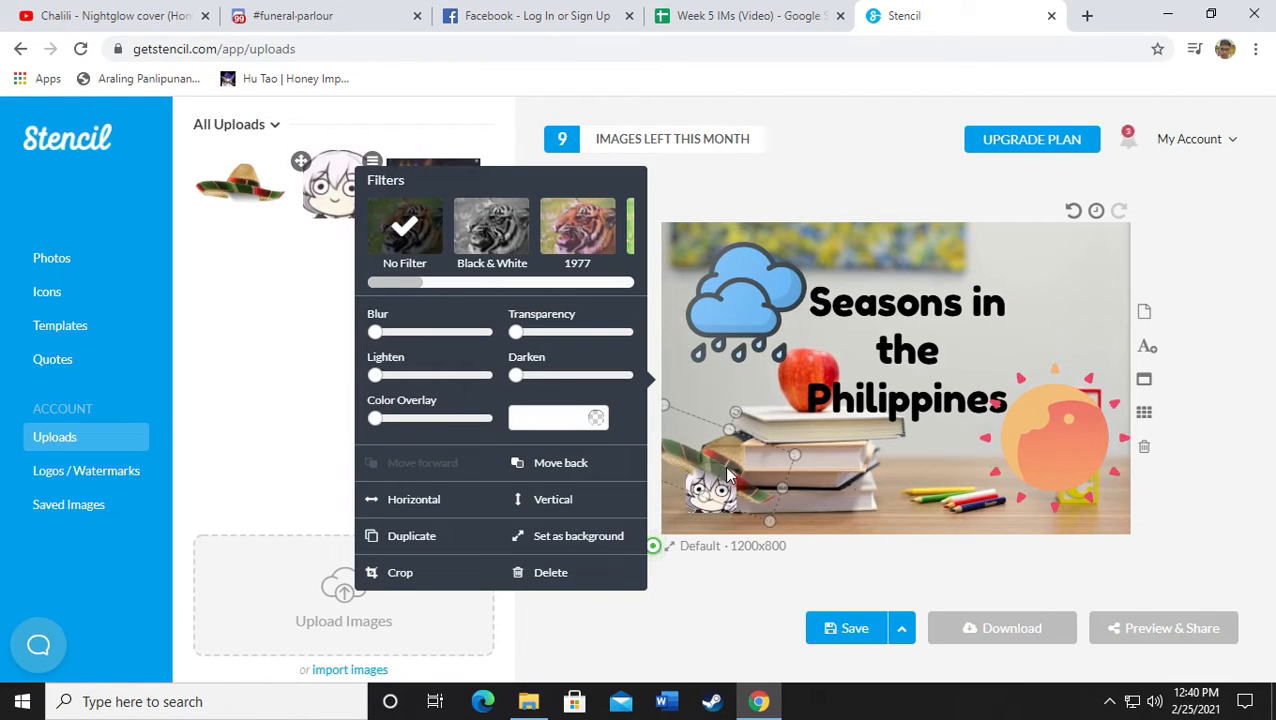
{"action": "left_click", "coordinate": [1183, 456]}
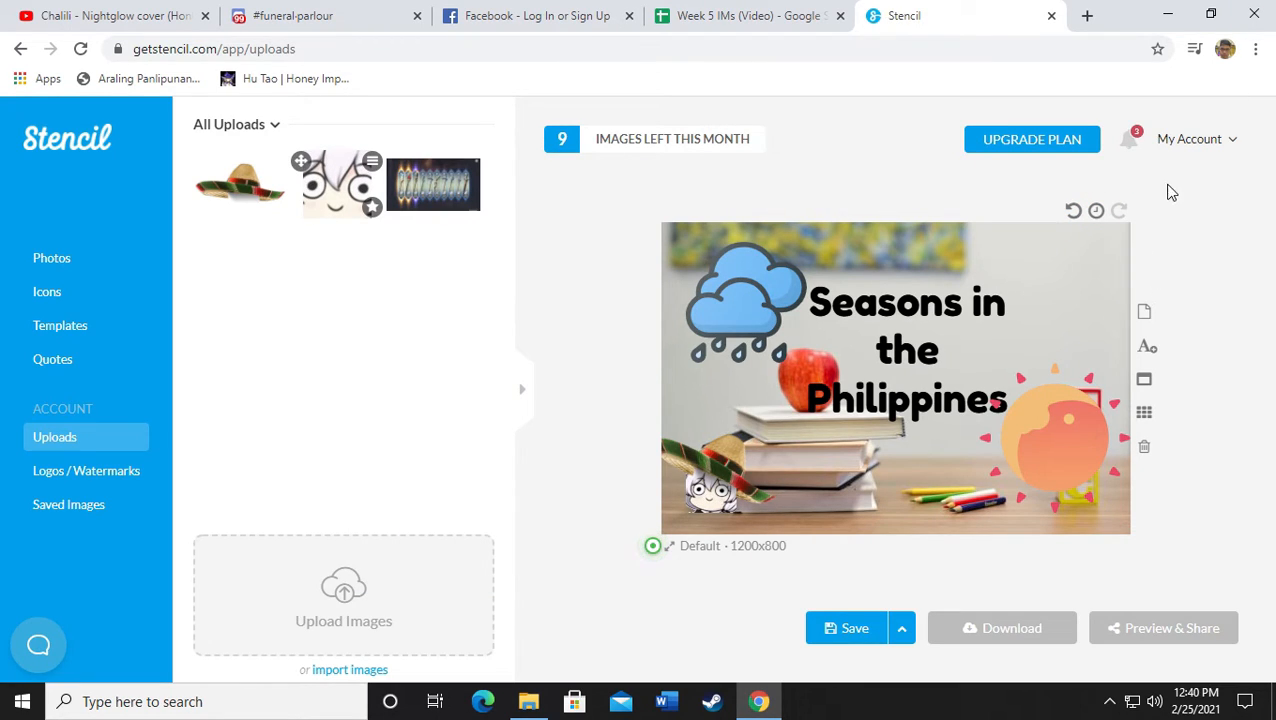
Save the graphic to Saved Images
{"action": "left_click", "coordinate": [855, 630]}
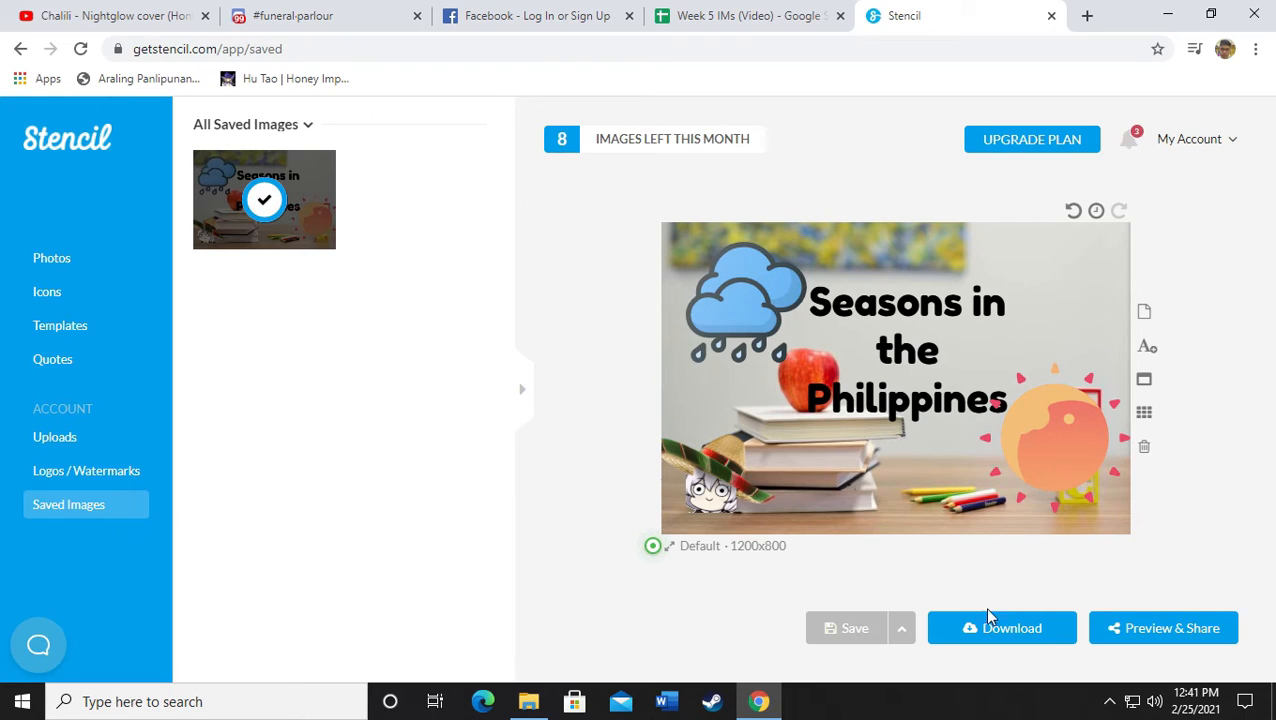
Download the graphic as a 1200x800 JPG and open 'stencil.default (1).jpg'
{"action": "left_click", "coordinate": [1017, 631]}
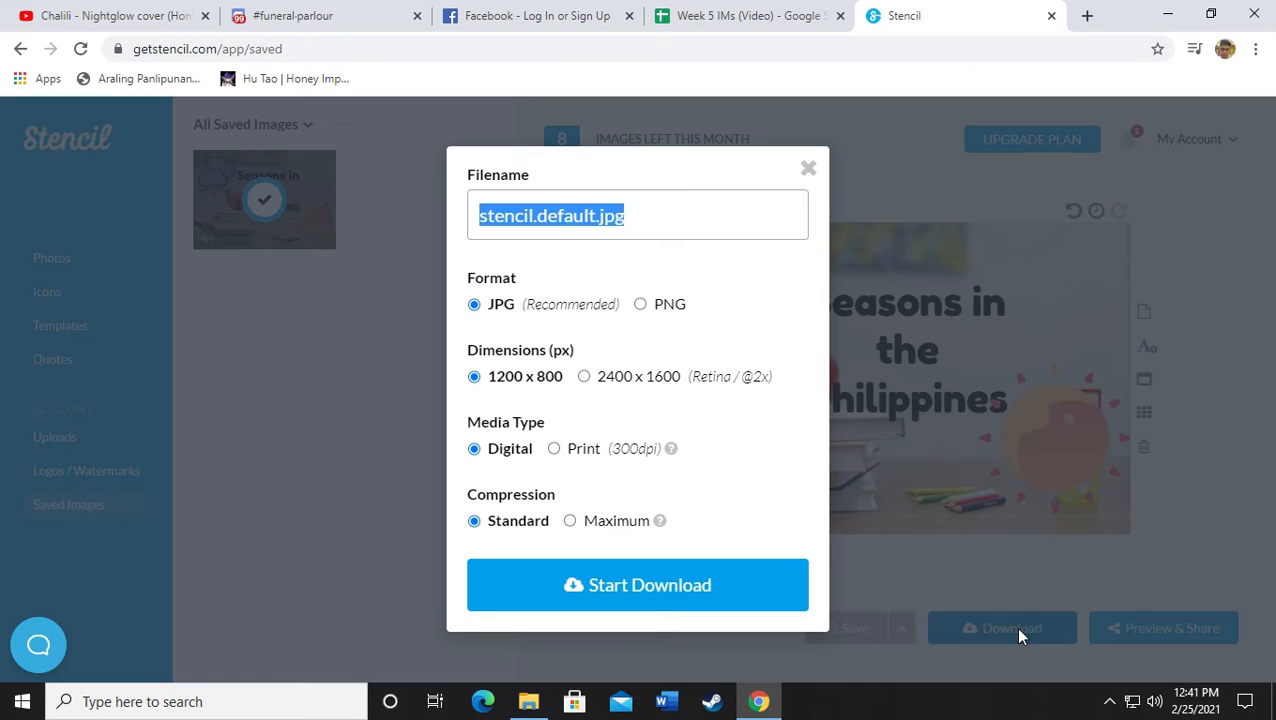
{"action": "left_click", "coordinate": [611, 590]}
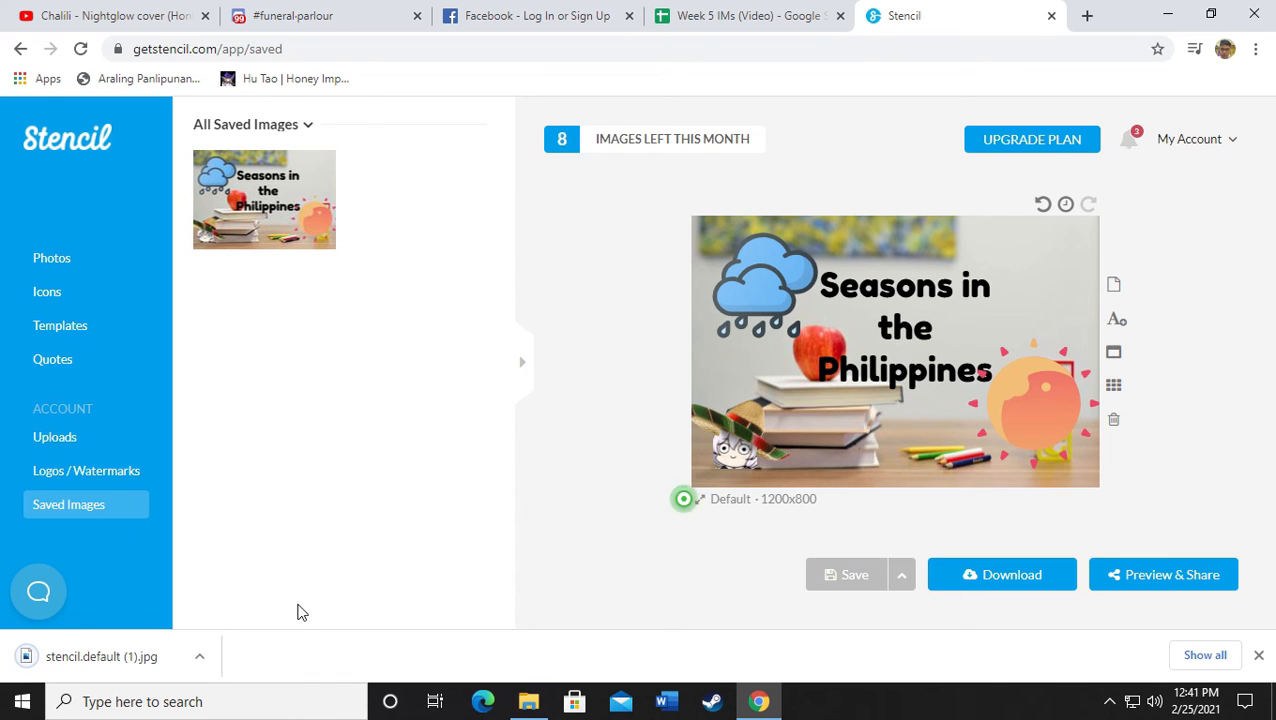
{"action": "left_click", "coordinate": [130, 668]}
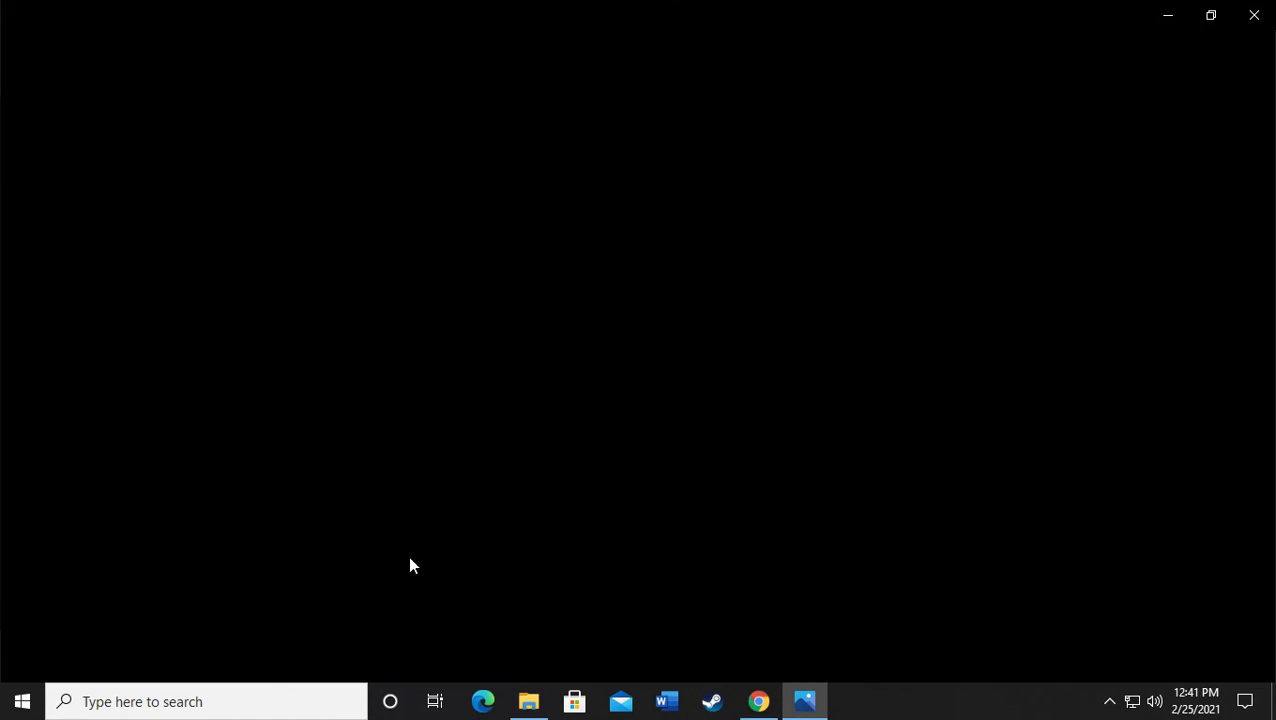